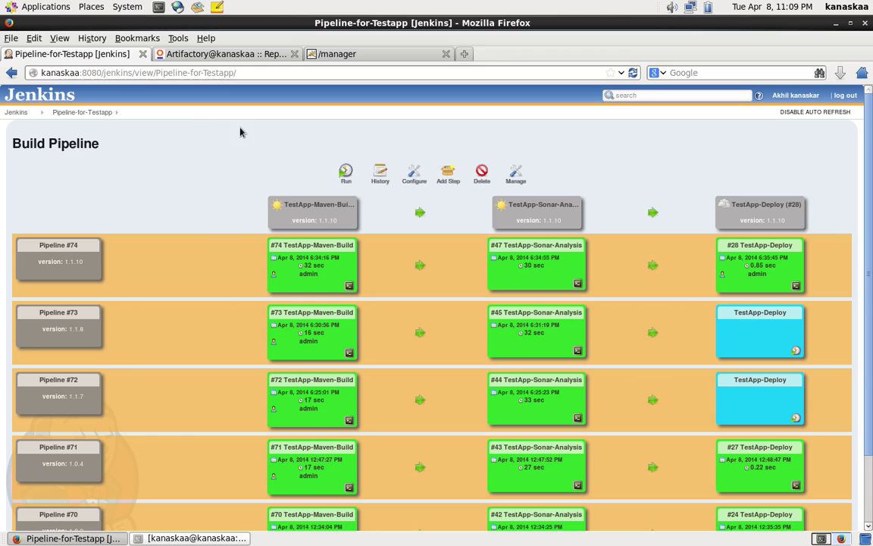
# - Open the configuration of the TestApp-Maven-Build job from the Jenkins dashboard
pyautogui.click(17, 113)
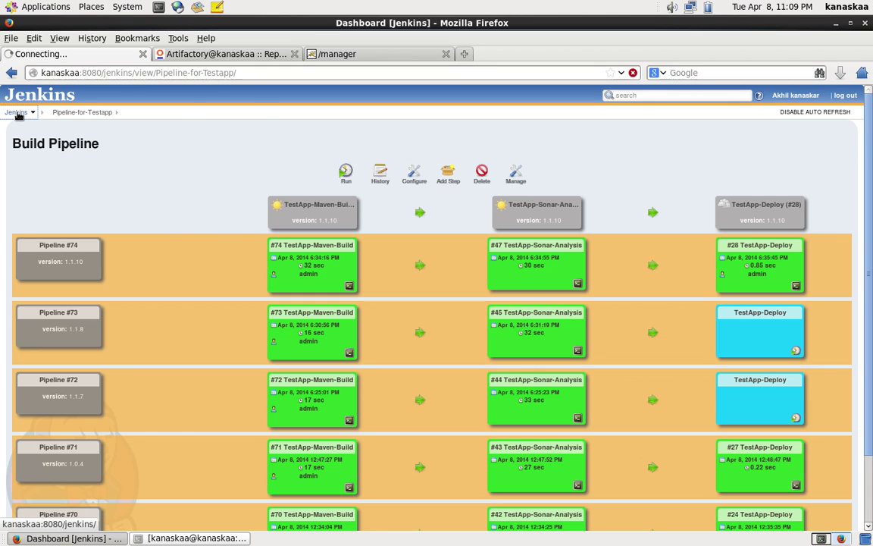
pyautogui.click(331, 198)
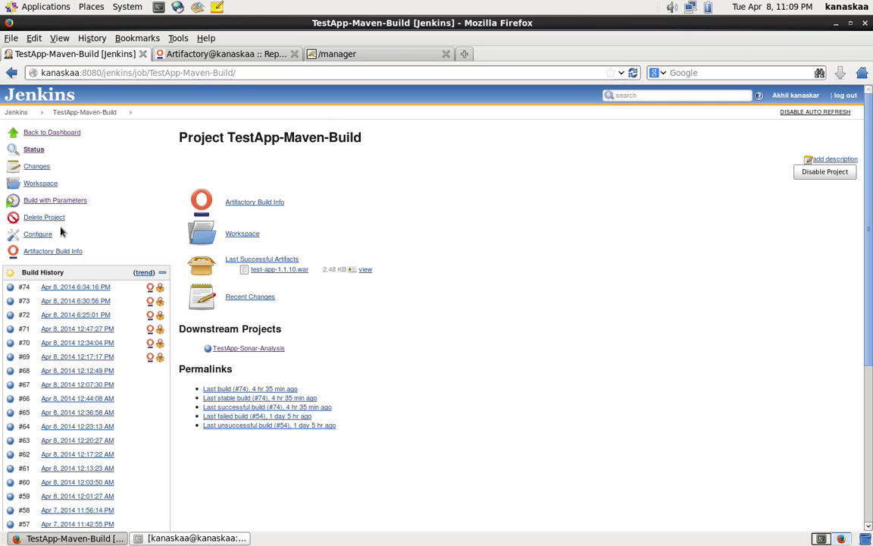
pyautogui.click(38, 234)
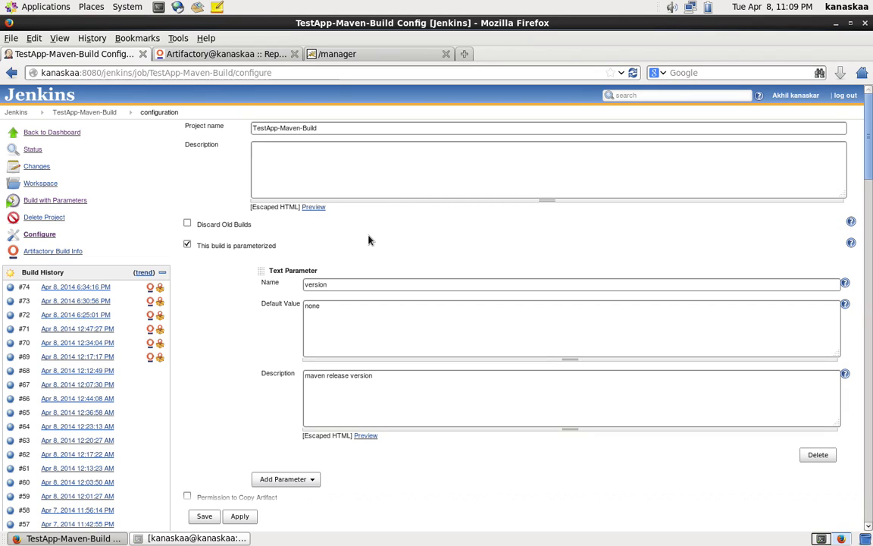
# - Look through the TestApp-Maven-Build configuration, examining the build parameter, the Git source code management settings and the branch specifier
pyautogui.scroll(-5, 369, 240)
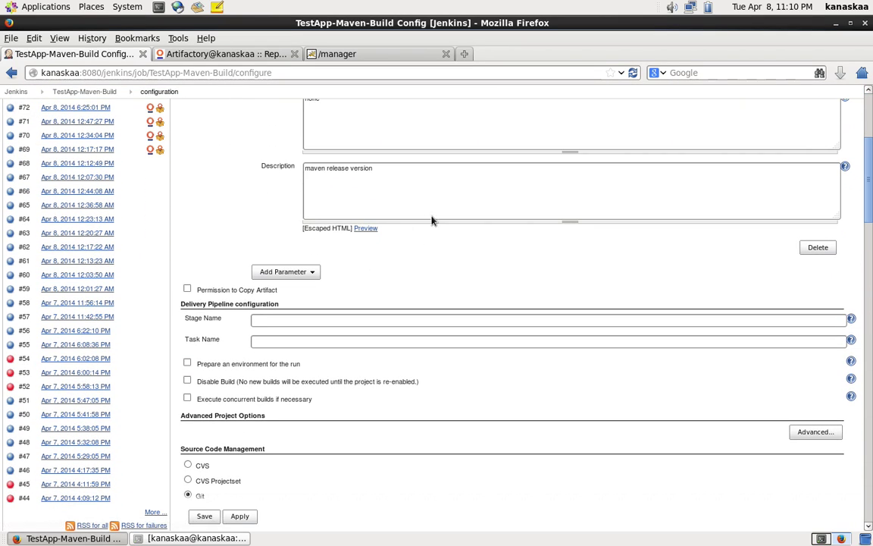
pyautogui.scroll(-5, 426, 258)
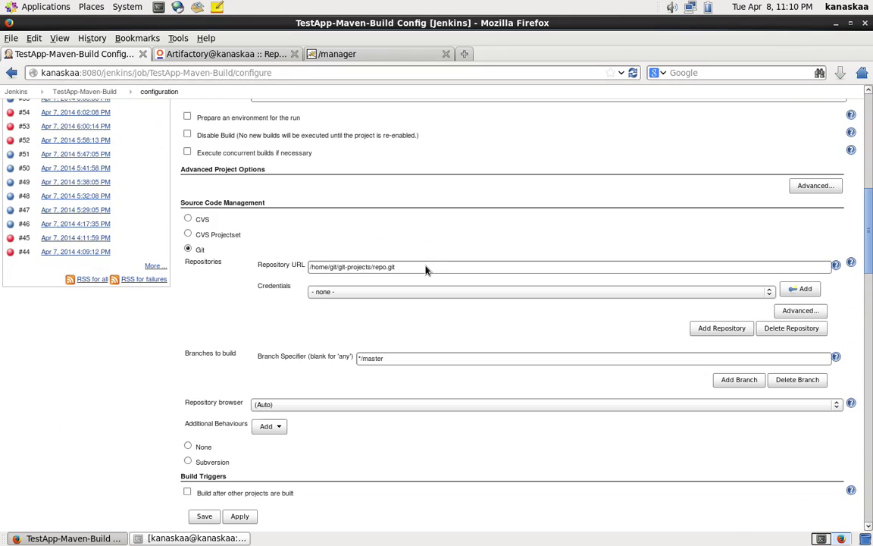
pyautogui.scroll(-10, 424, 220)
pyautogui.scroll(10, 416, 219)
pyautogui.scroll(-7, 416, 219)
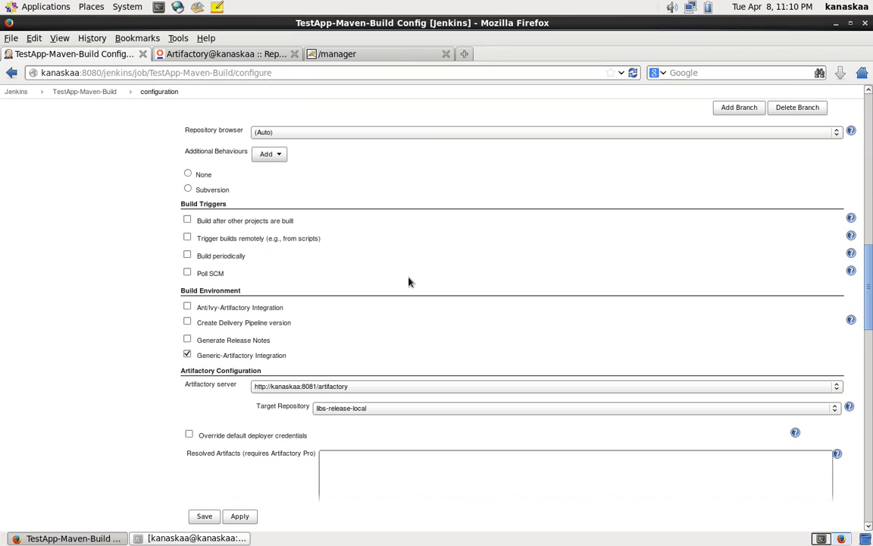
pyautogui.scroll(-6, 408, 282)
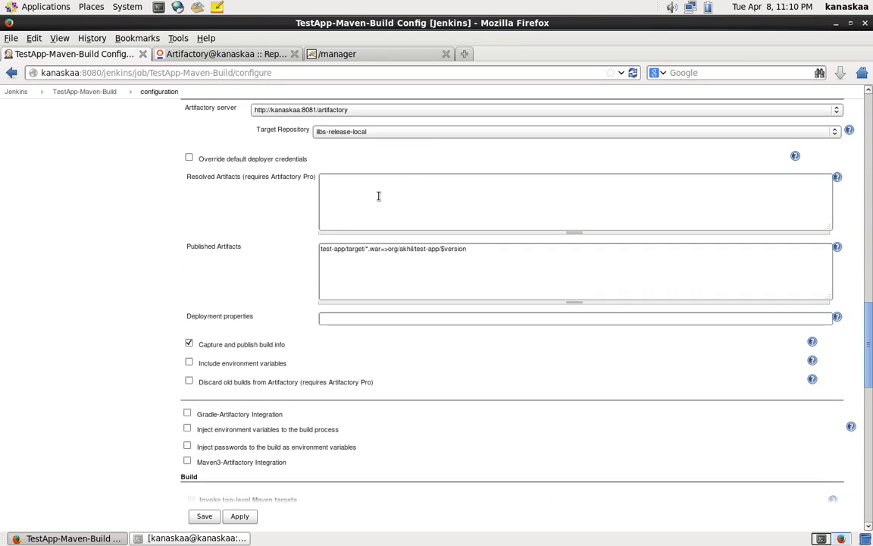
pyautogui.scroll(-5, 378, 196)
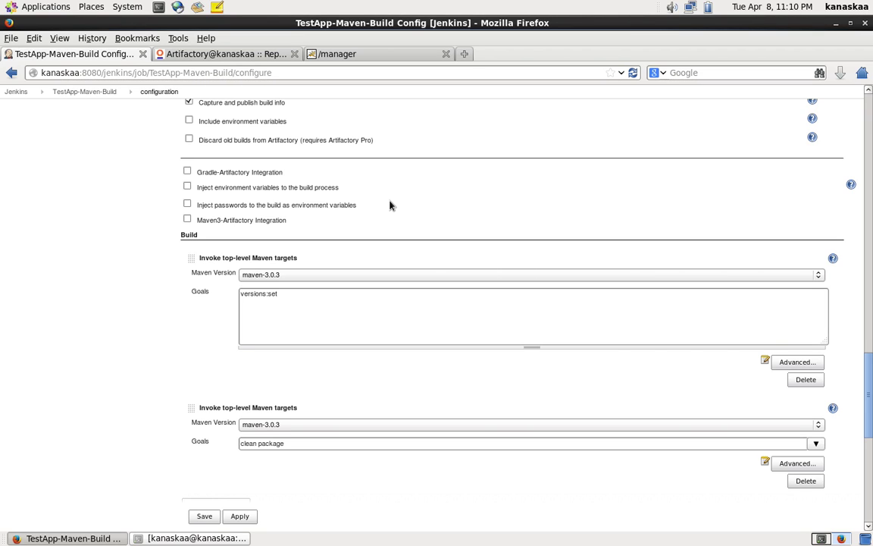
pyautogui.scroll(15, 390, 203)
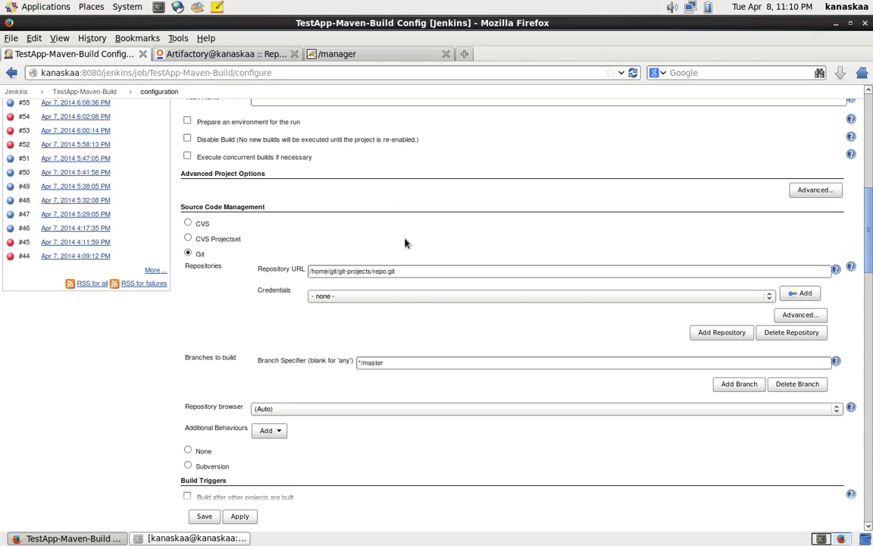
pyautogui.scroll(-1, 228, 282)
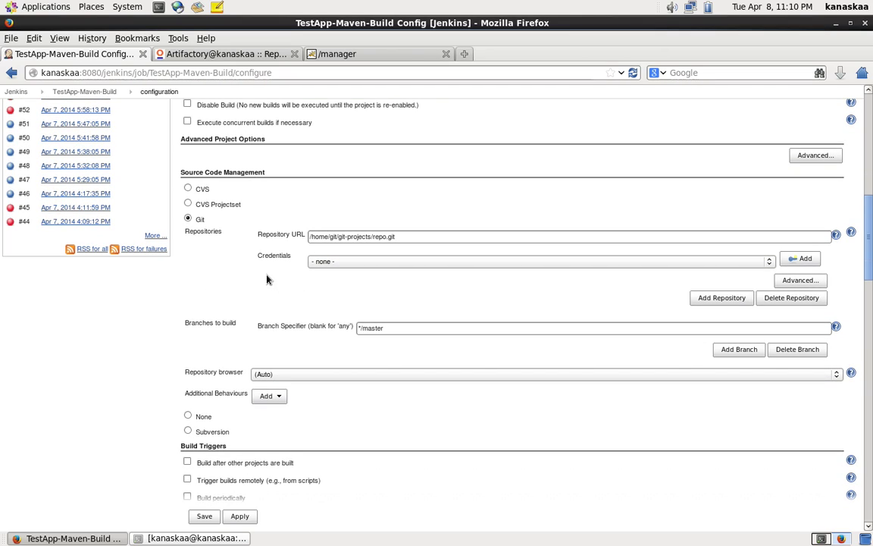
pyautogui.moveTo(261, 209); pyautogui.dragTo(322, 220)
# - Examine the Generic-Artifactory Integration settings, including the Artifactory server, the target repository and the published artifacts pattern
pyautogui.scroll(-10, 133, 311)
pyautogui.scroll(2, 133, 312)
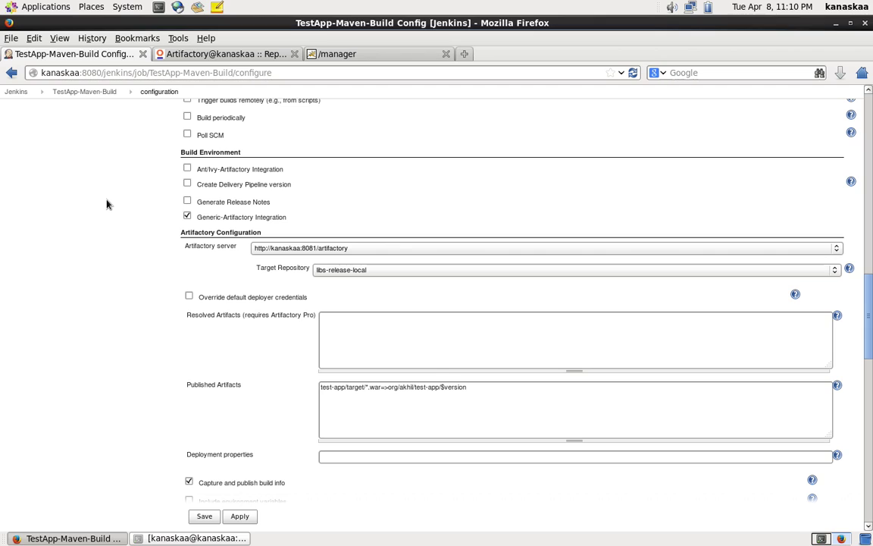
pyautogui.click(450, 250)
pyautogui.click(449, 252)
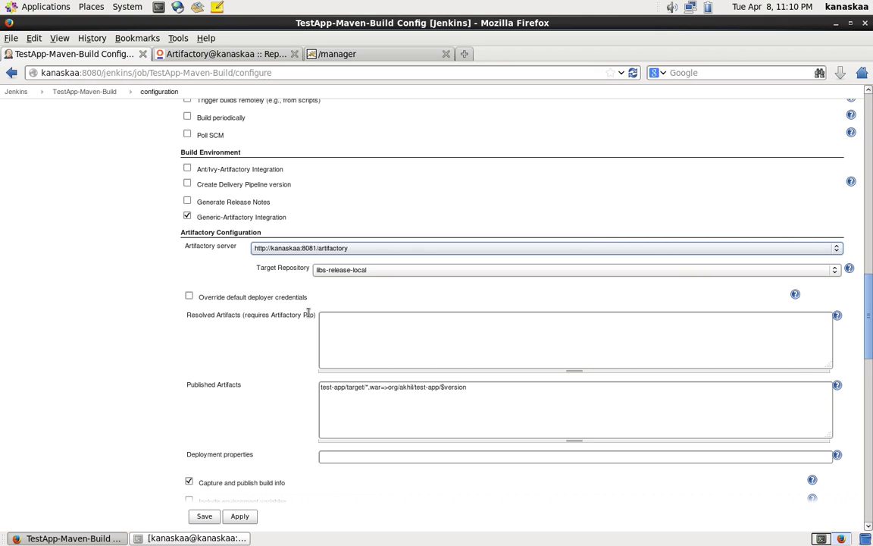
pyautogui.scroll(-3, 130, 372)
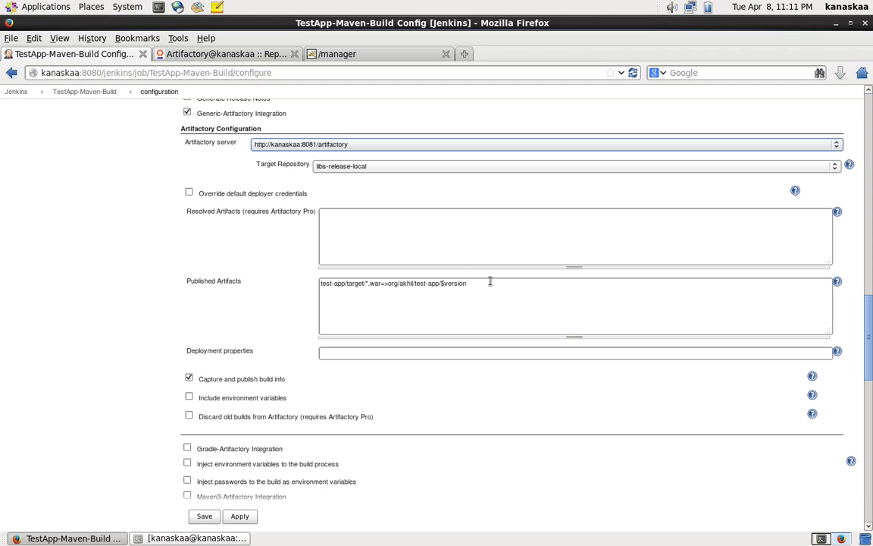
pyautogui.moveTo(489, 281); pyautogui.dragTo(380, 259)
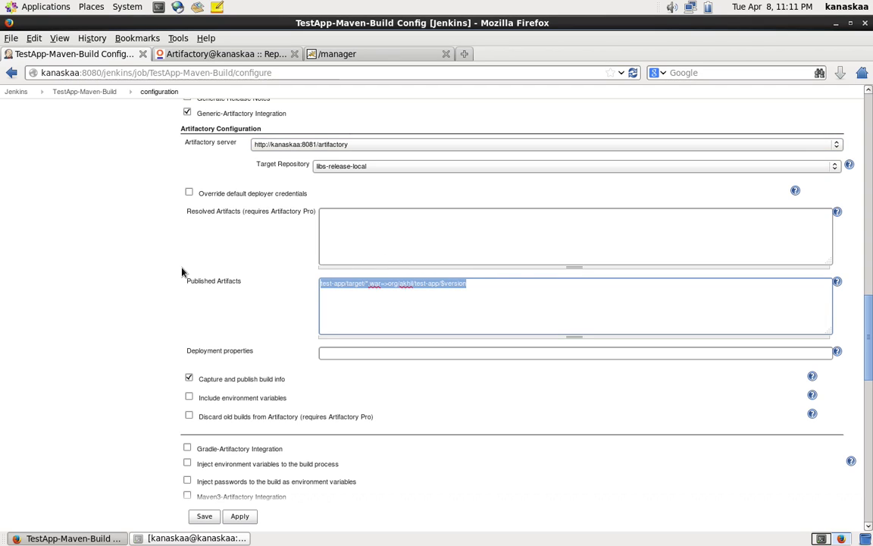
pyautogui.click(207, 218)
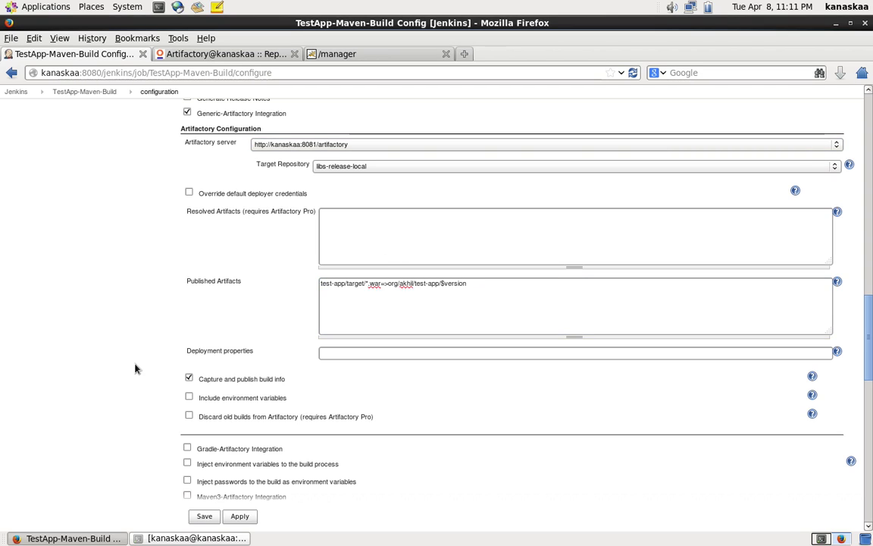
# - Expand the advanced settings of the versions:set and clean package Maven build steps and review their POM, properties and settings files
pyautogui.scroll(-10, 135, 369)
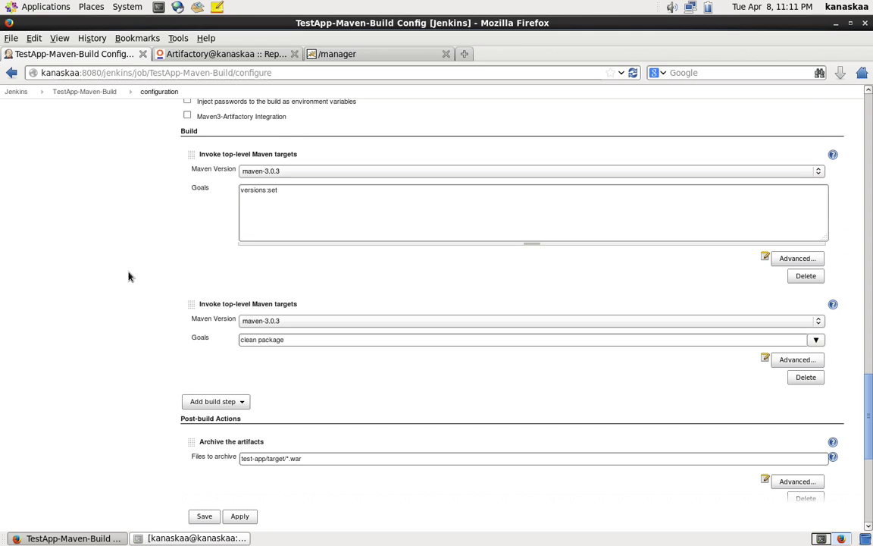
pyautogui.scroll(3, 129, 275)
pyautogui.scroll(-1, 129, 275)
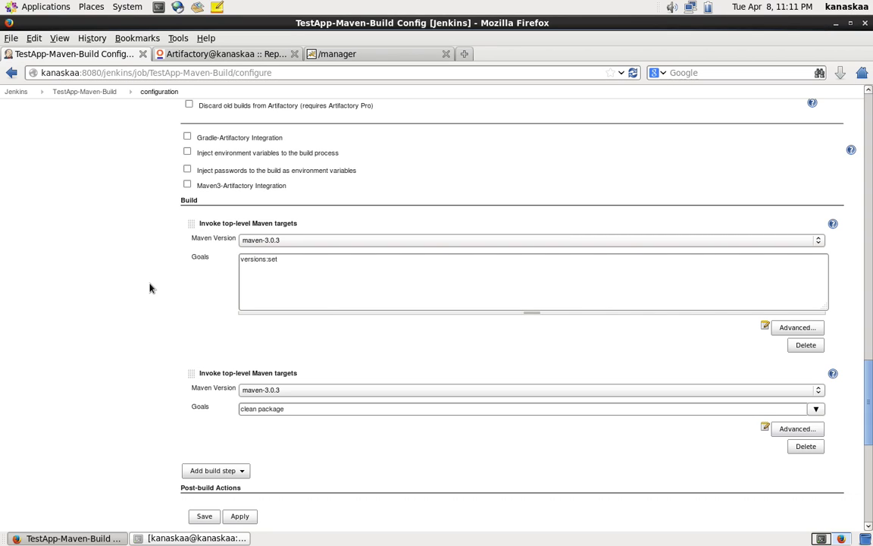
pyautogui.scroll(-1, 136, 307)
pyautogui.scroll(-2, 136, 307)
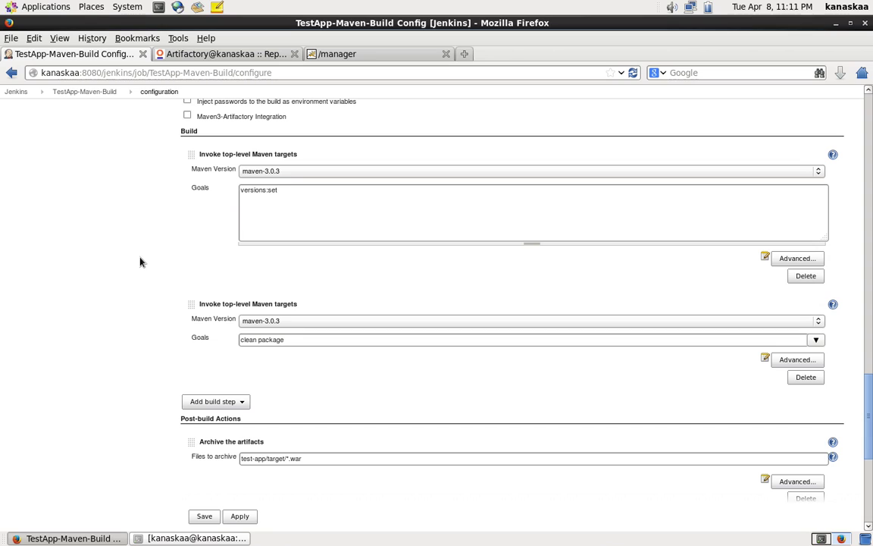
pyautogui.click(797, 257)
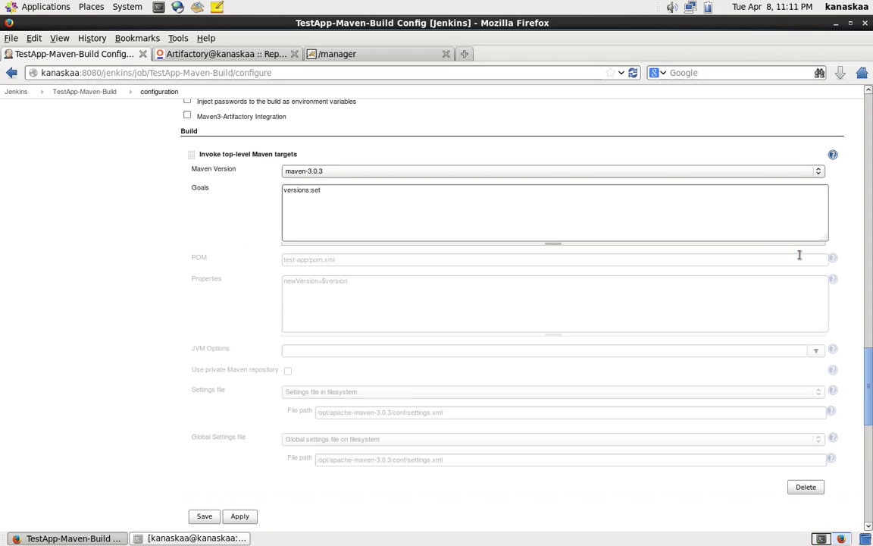
pyautogui.scroll(-2, 497, 322)
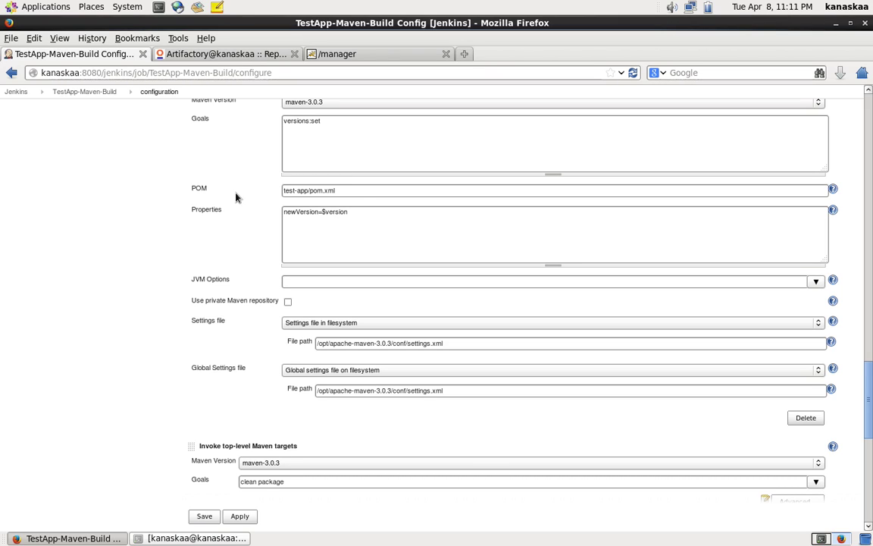
pyautogui.scroll(-4, 137, 248)
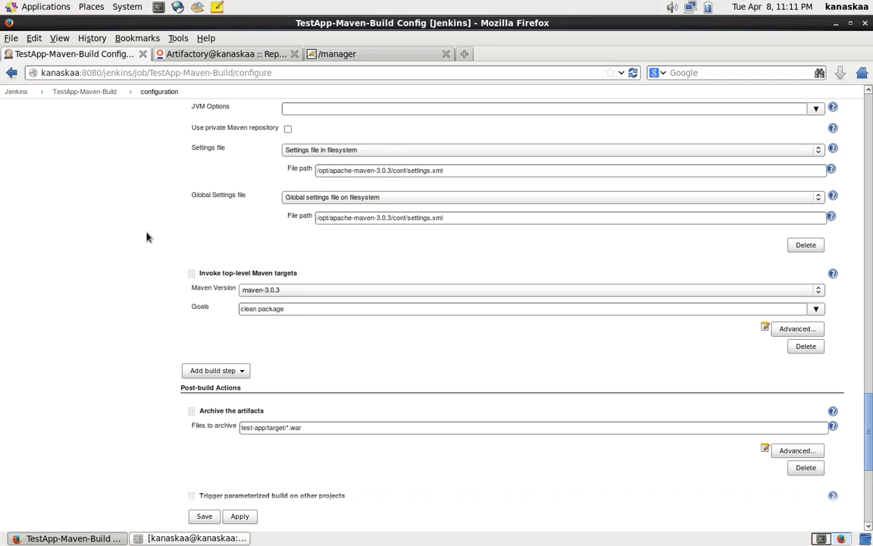
pyautogui.click(804, 331)
pyautogui.scroll(-4, 511, 371)
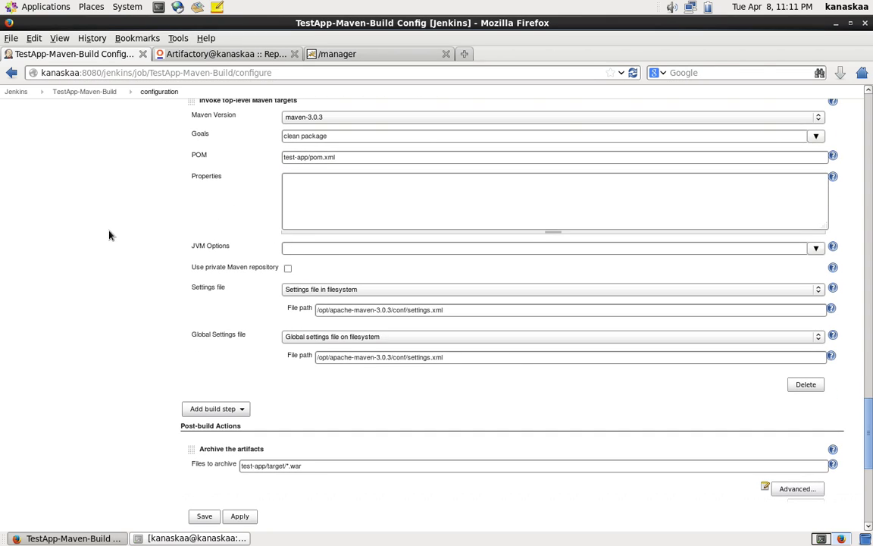
# - Review the post-build actions that archive the artifacts and trigger the parameterized build on other projects
pyautogui.scroll(-4, 109, 235)
pyautogui.scroll(-2, 109, 235)
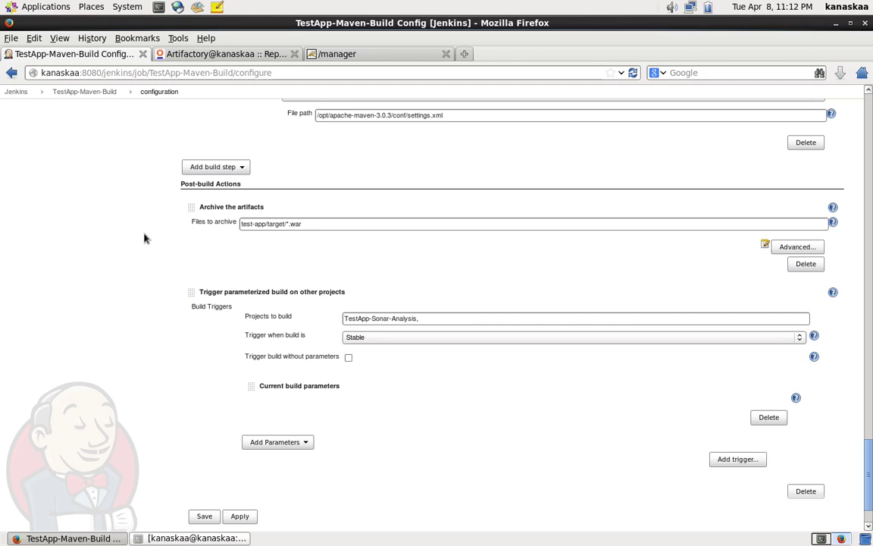
pyautogui.scroll(-2, 143, 331)
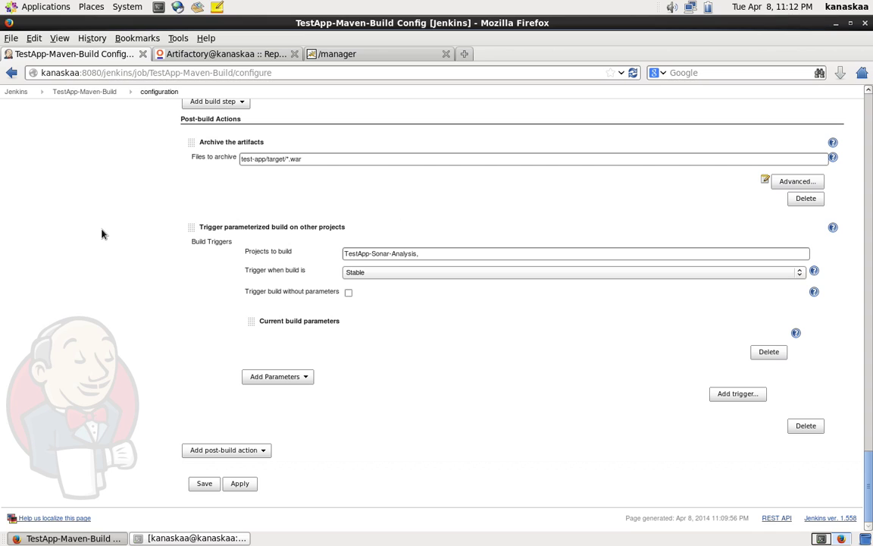
# - Leave the TestApp-Maven-Build configuration without saving and open the configuration of the TestApp-Sonar-Analysis job
pyautogui.scroll(15, 139, 201)
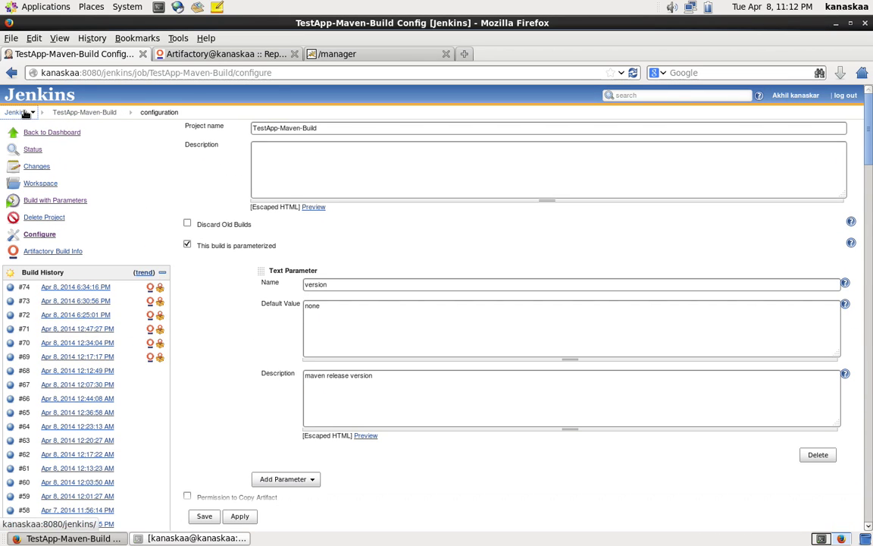
pyautogui.click(19, 112)
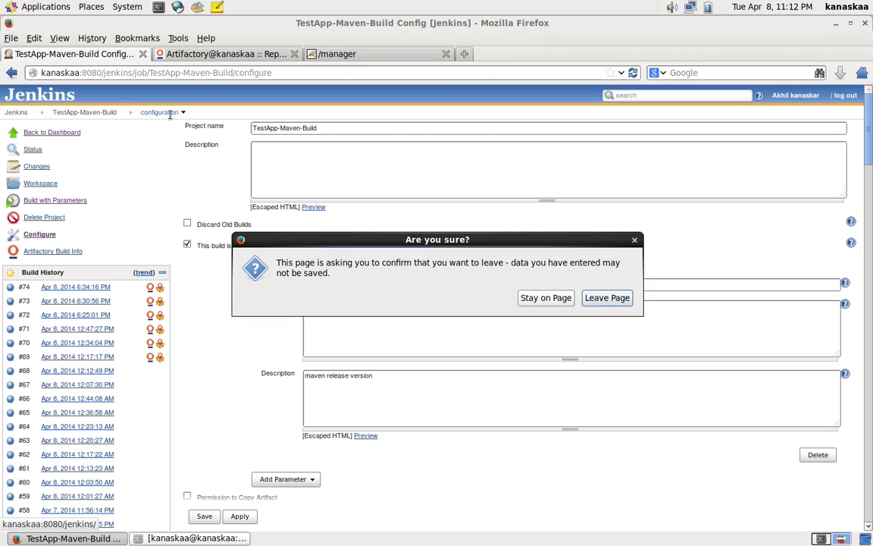
pyautogui.click(590, 296)
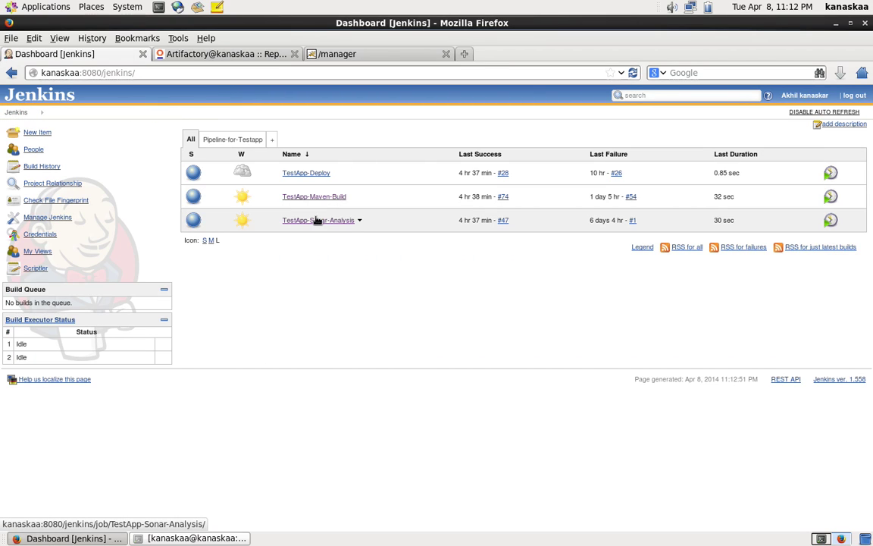
pyautogui.click(334, 222)
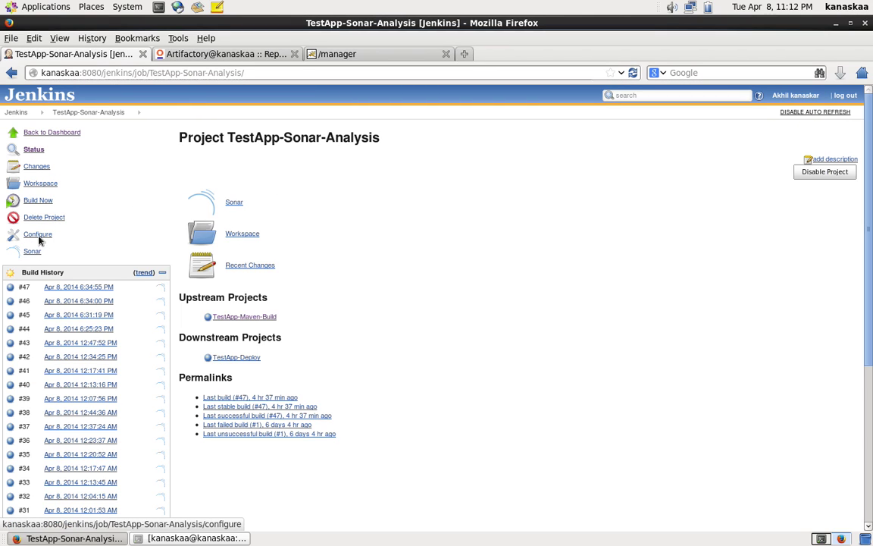
pyautogui.click(38, 235)
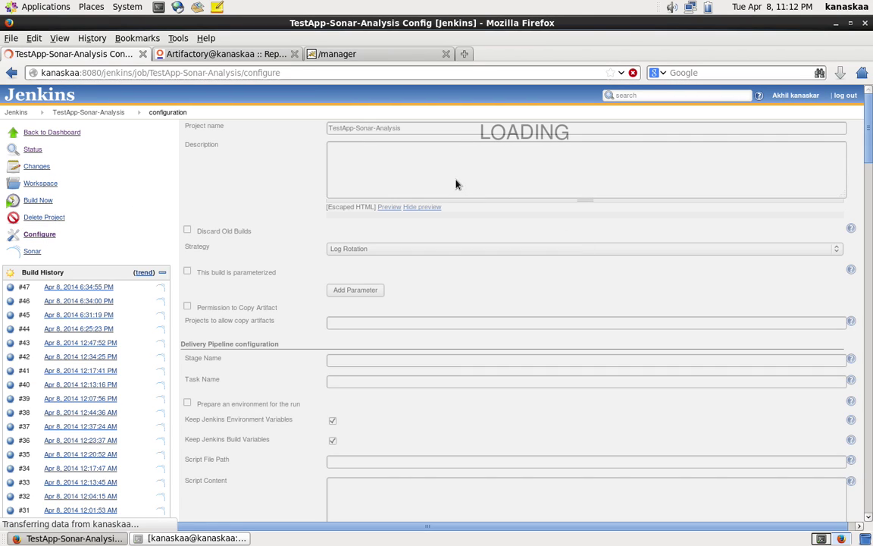
# - Review the TestApp-Sonar-Analysis job's Git settings, build steps, Sonar action and manual downstream project, and return to the dashboard
pyautogui.scroll(-7, 483, 282)
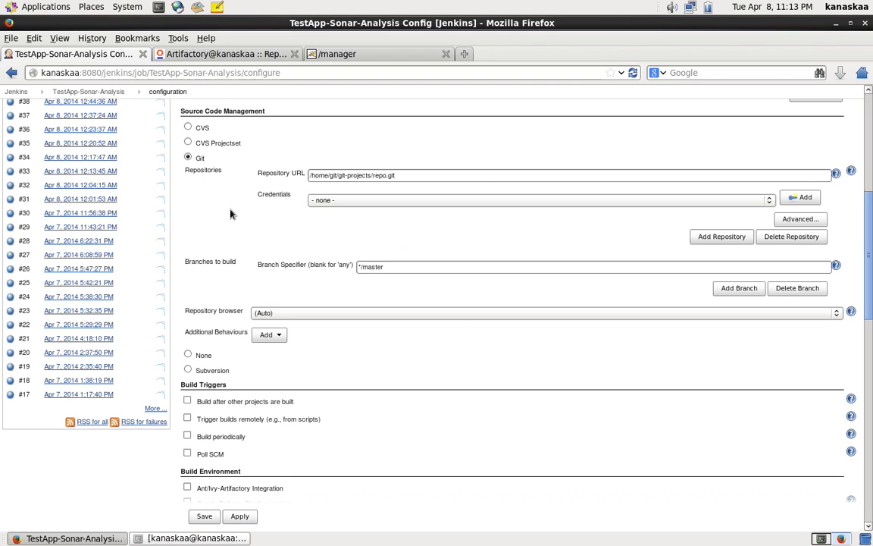
pyautogui.scroll(-3, 231, 214)
pyautogui.scroll(-10, 331, 267)
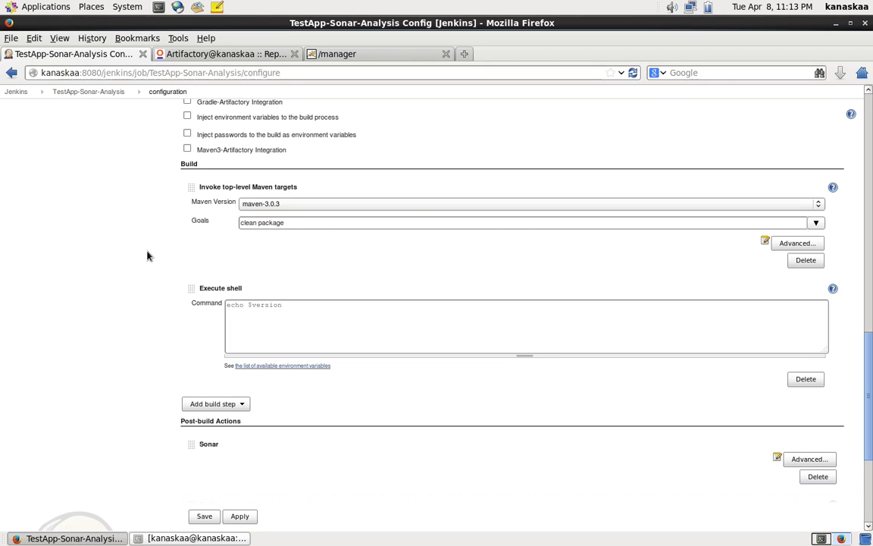
pyautogui.scroll(-4, 146, 253)
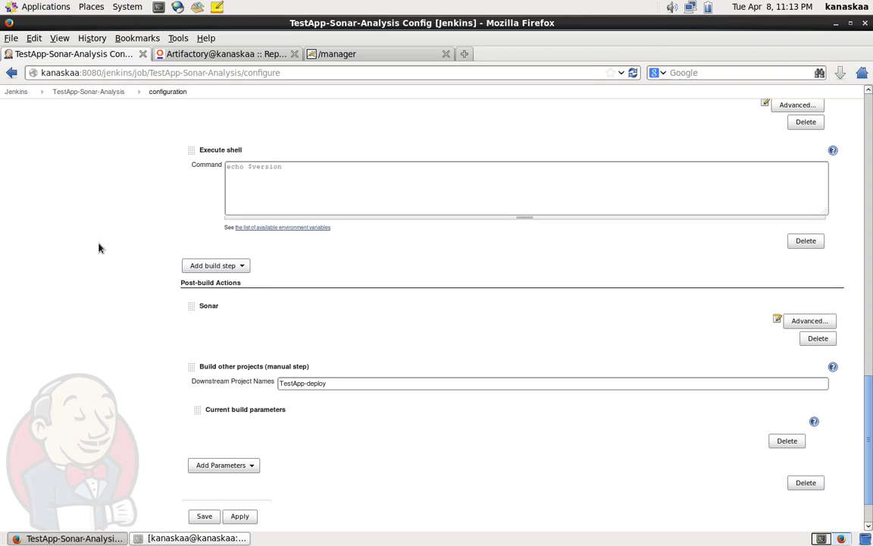
pyautogui.scroll(-1, 170, 327)
pyautogui.scroll(-1, 170, 326)
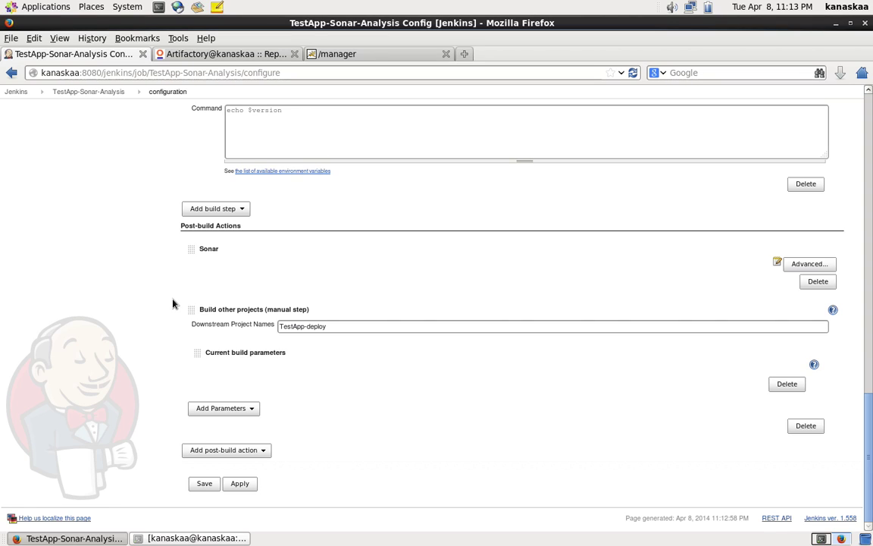
pyautogui.moveTo(250, 353); pyautogui.dragTo(141, 336)
pyautogui.scroll(2, 108, 231)
pyautogui.scroll(10, 108, 231)
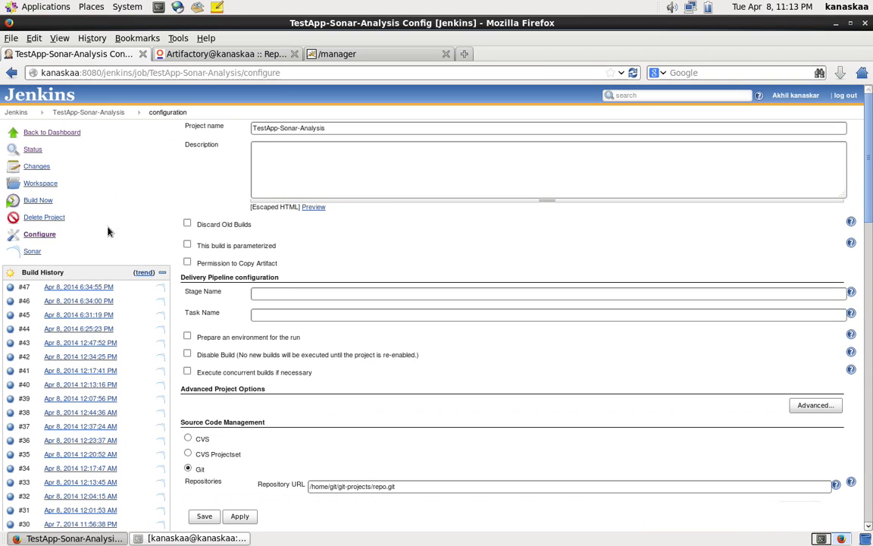
pyautogui.click(19, 112)
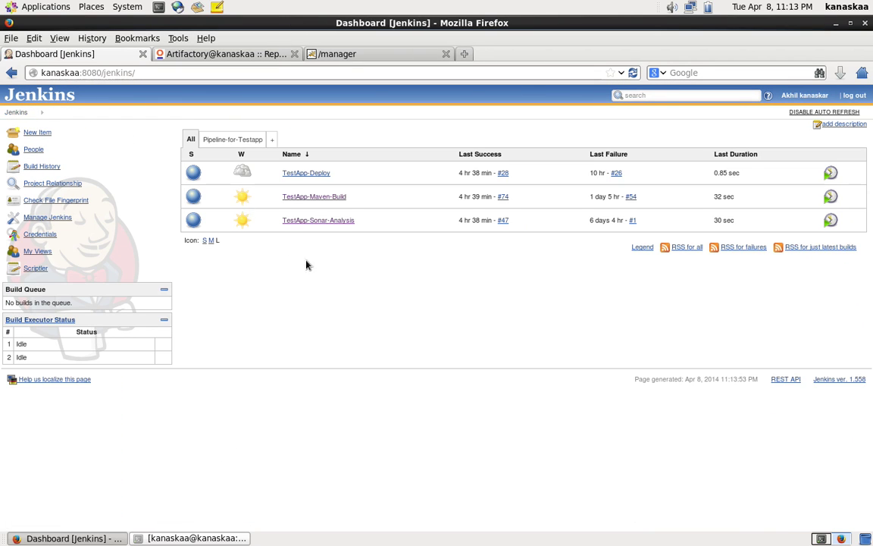
# - Open the TestApp-Deploy job's configuration and review its Git source, build triggers, build environment and build steps
pyautogui.click(309, 174)
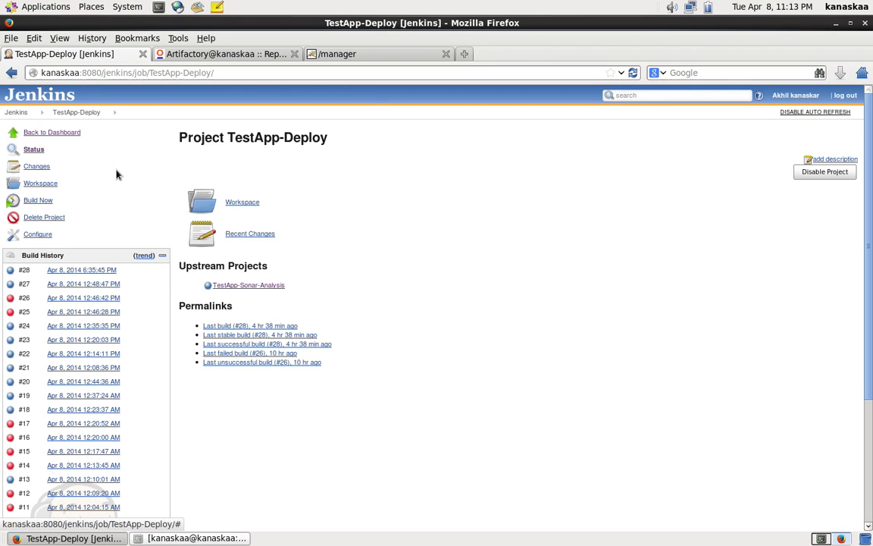
pyautogui.click(46, 234)
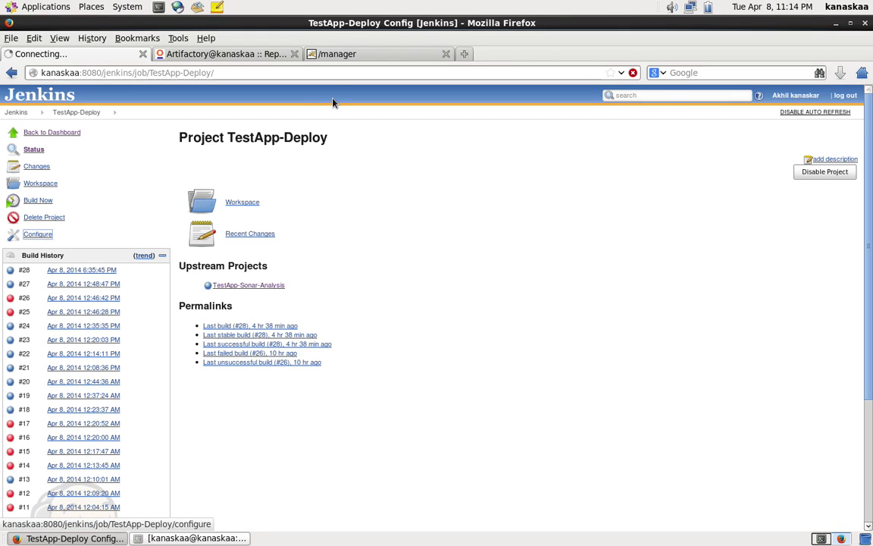
pyautogui.scroll(-7, 366, 241)
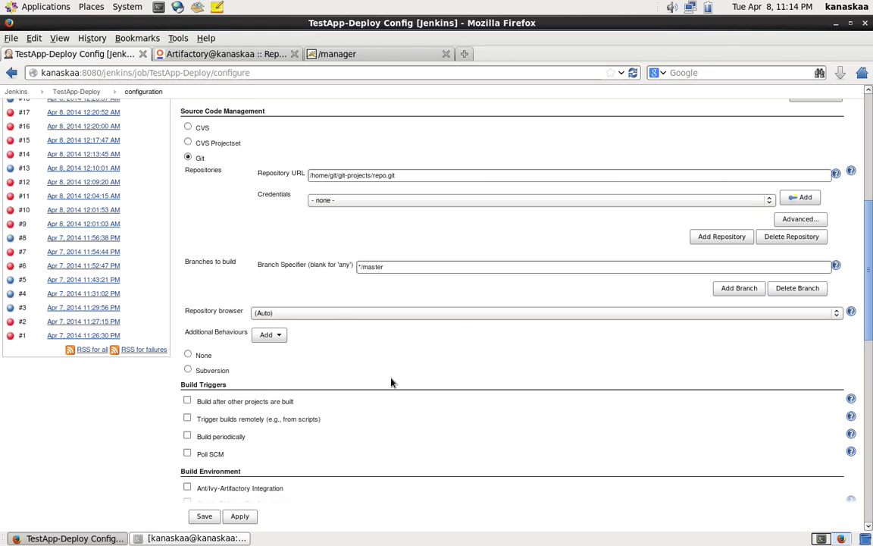
pyautogui.scroll(-5, 391, 382)
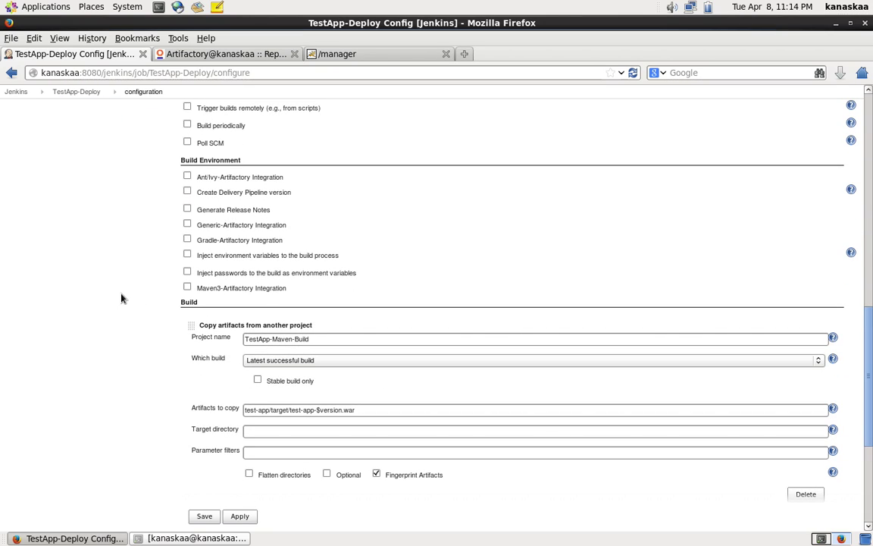
pyautogui.scroll(-1, 121, 298)
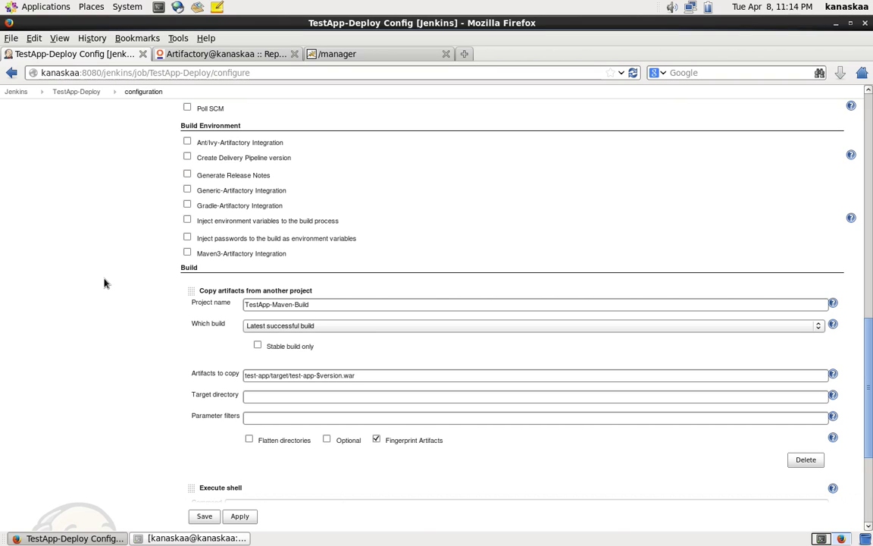
pyautogui.scroll(-3, 110, 283)
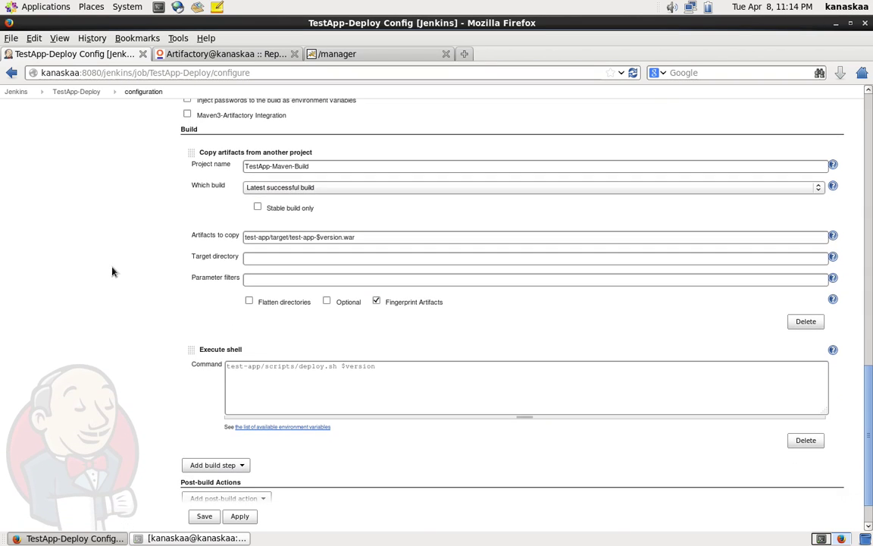
# - Re-examine the TestApp-Deploy job's artifact copy and deploy shell command, check its post-build actions, and return to the dashboard without saving
pyautogui.scroll(4, 111, 250)
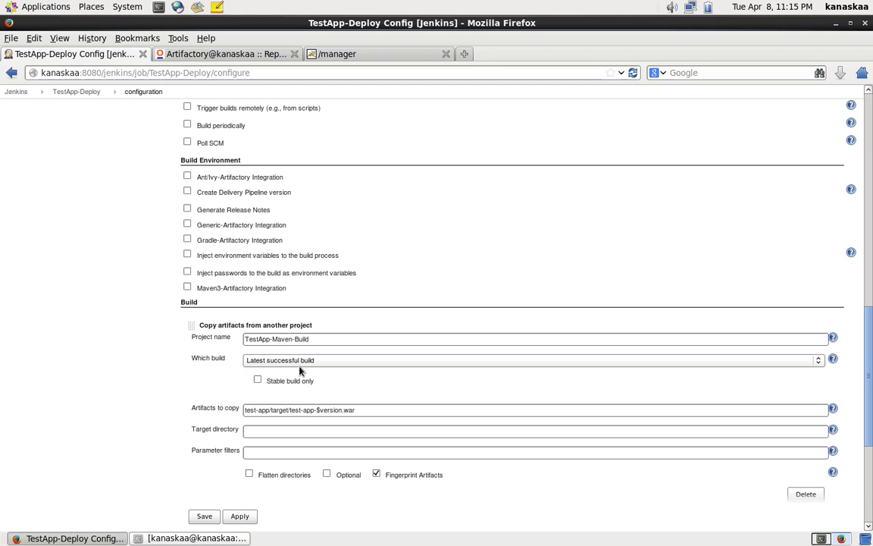
pyautogui.scroll(-1, 227, 348)
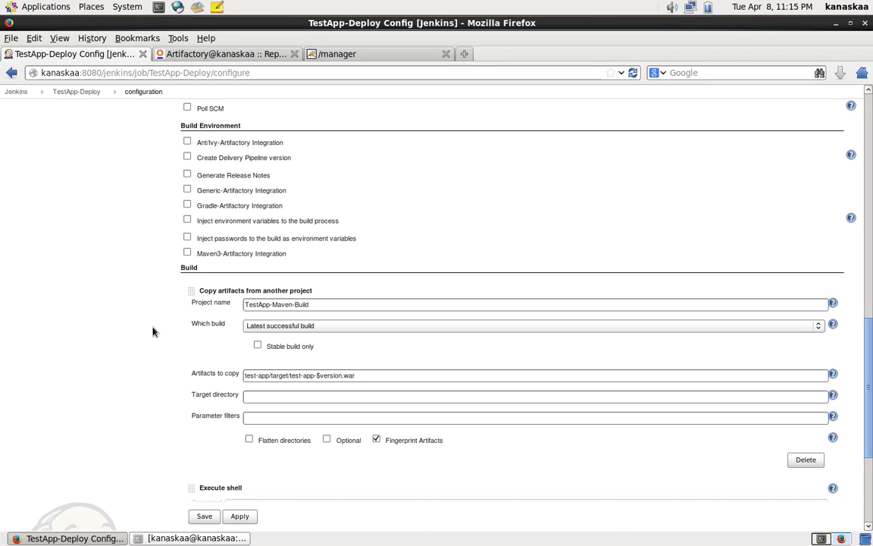
pyautogui.scroll(-2, 153, 331)
pyautogui.scroll(-2, 152, 331)
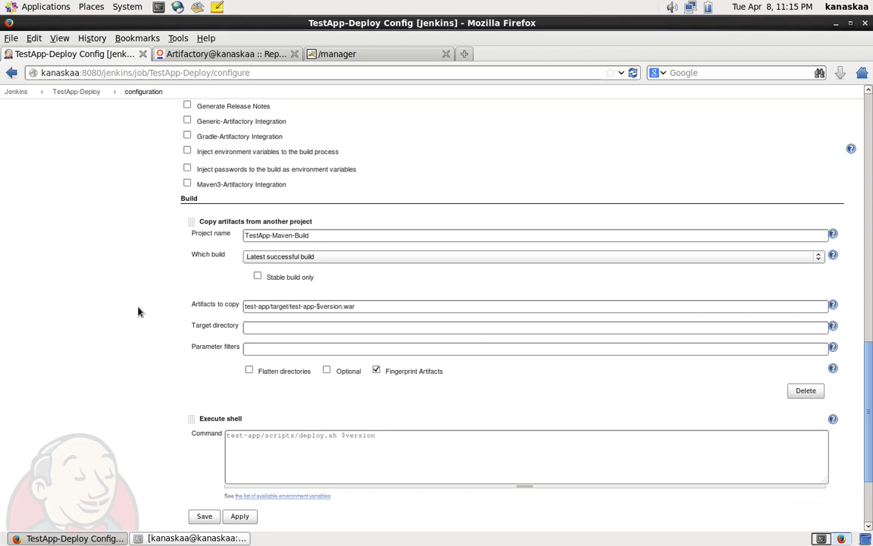
pyautogui.scroll(-3, 147, 323)
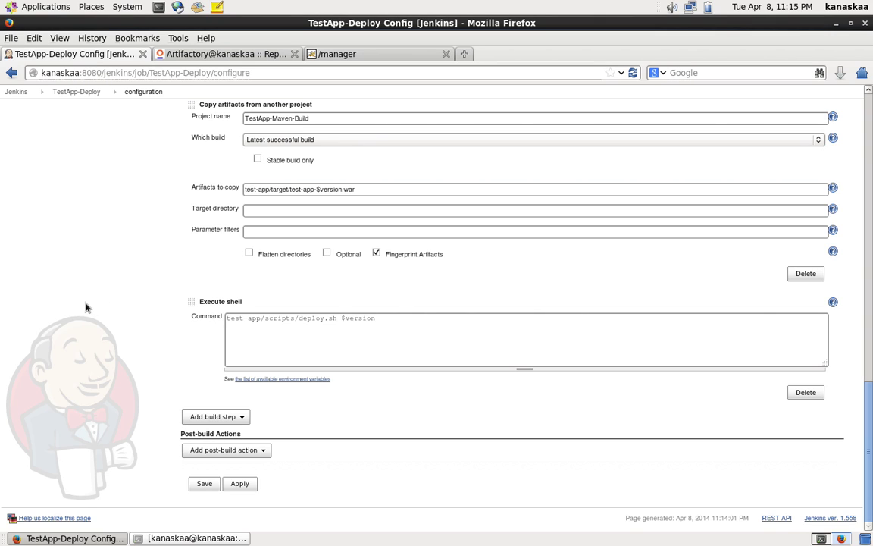
pyautogui.scroll(15, 86, 307)
pyautogui.click(18, 111)
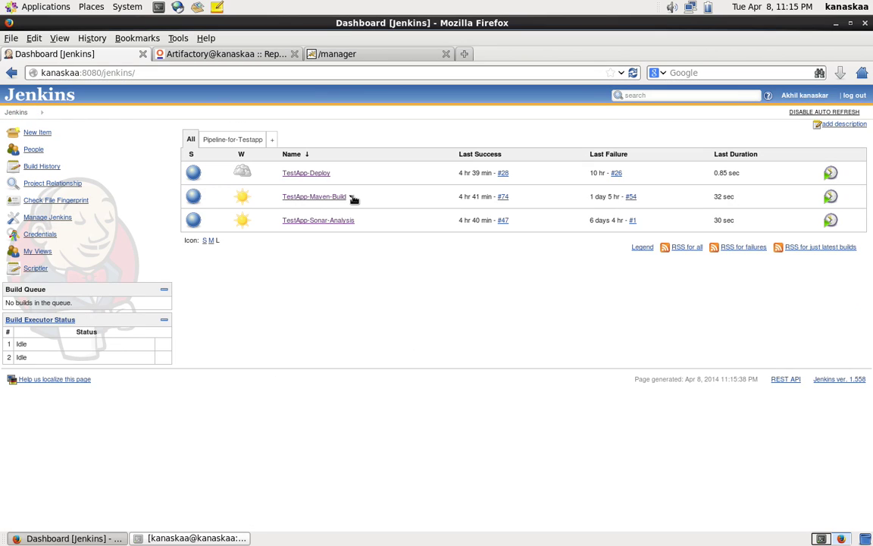
# - Start a parameterized build of TestApp-Maven-Build with version set to 1.1.1
pyautogui.click(352, 197)
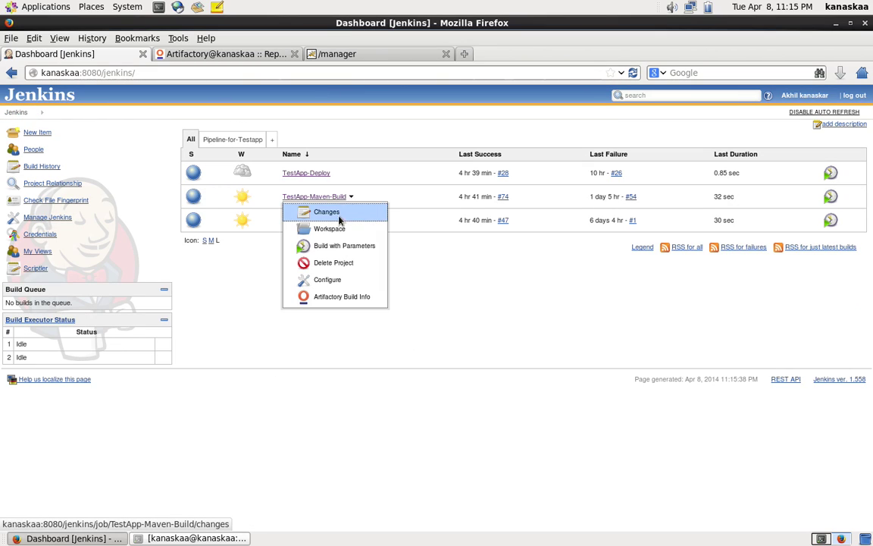
pyautogui.click(332, 247)
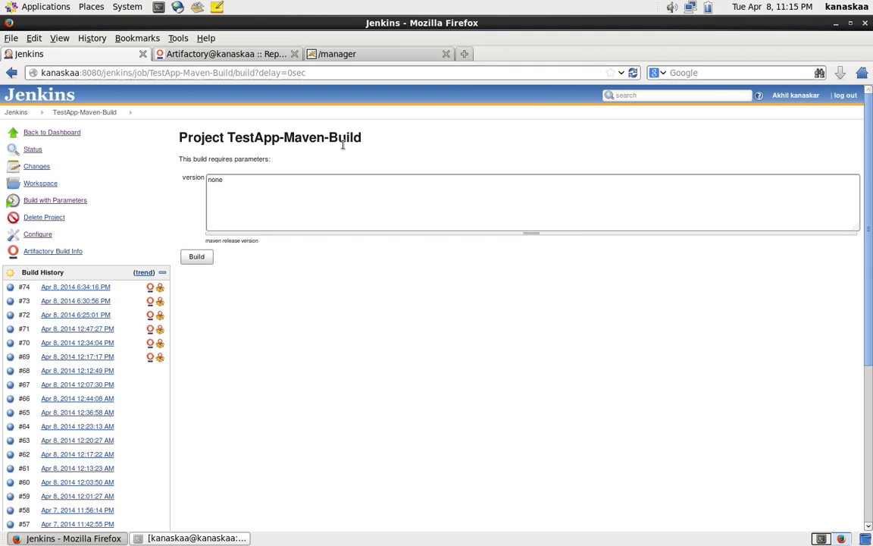
pyautogui.moveTo(244, 182); pyautogui.dragTo(203, 180)
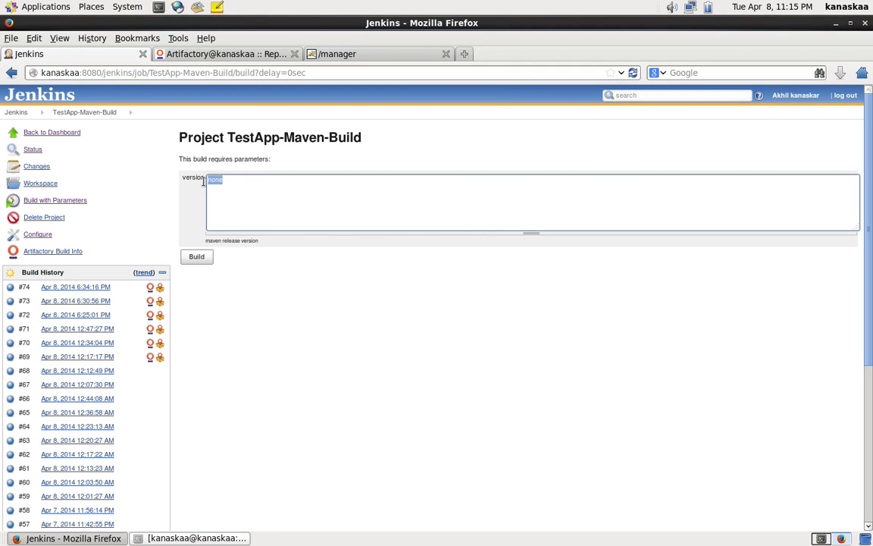
pyautogui.write('1.1.1')
pyautogui.click(197, 257)
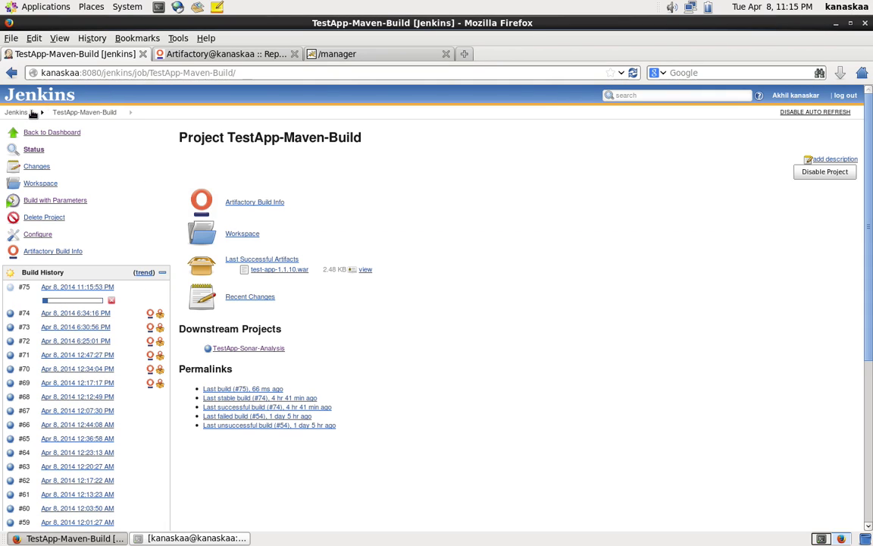
# - Open the Pipeline-for-Testapp view and follow the console output of TestApp-Maven-Build in pipeline #75
pyautogui.click(16, 112)
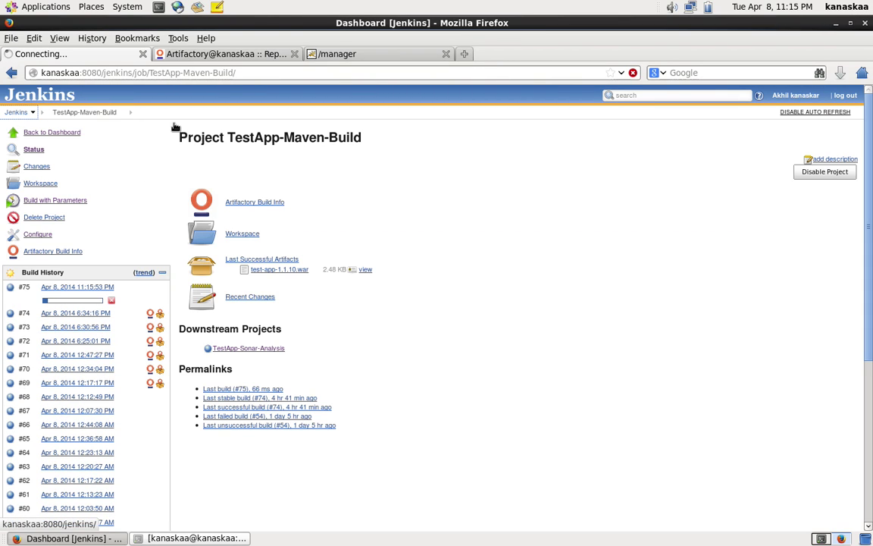
pyautogui.click(230, 141)
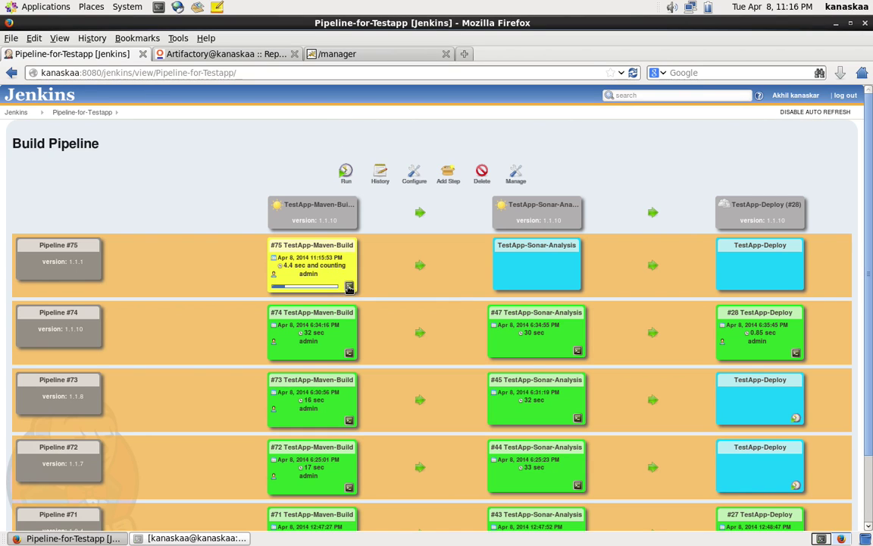
pyautogui.click(349, 287)
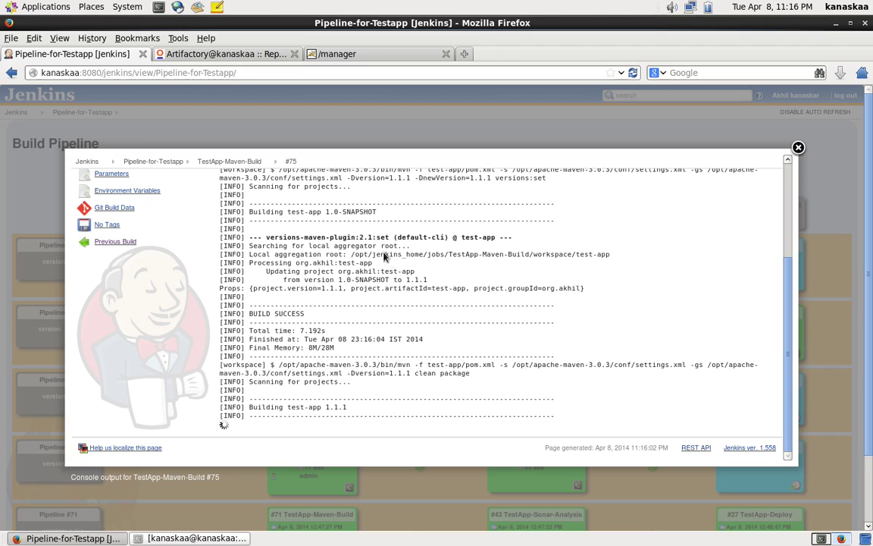
pyautogui.moveTo(355, 246); pyautogui.dragTo(385, 263)
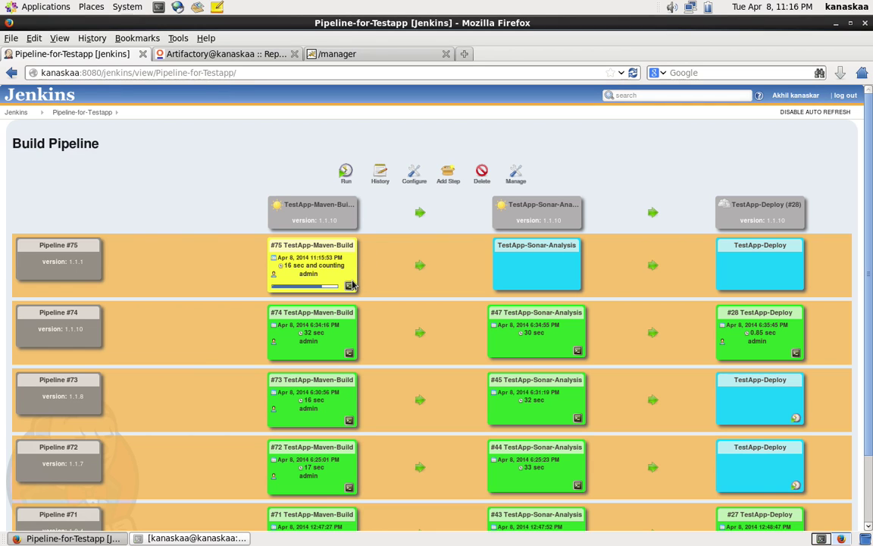
pyautogui.click(349, 285)
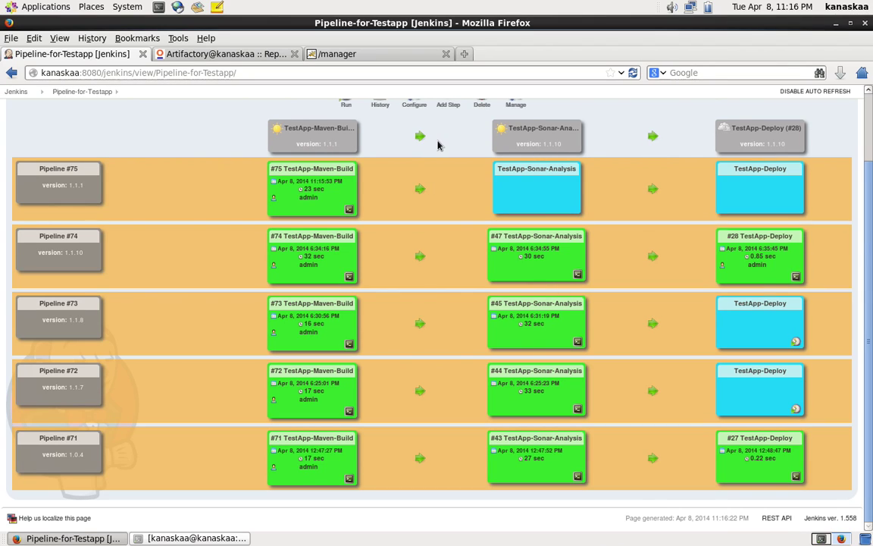
pyautogui.scroll(2, 437, 145)
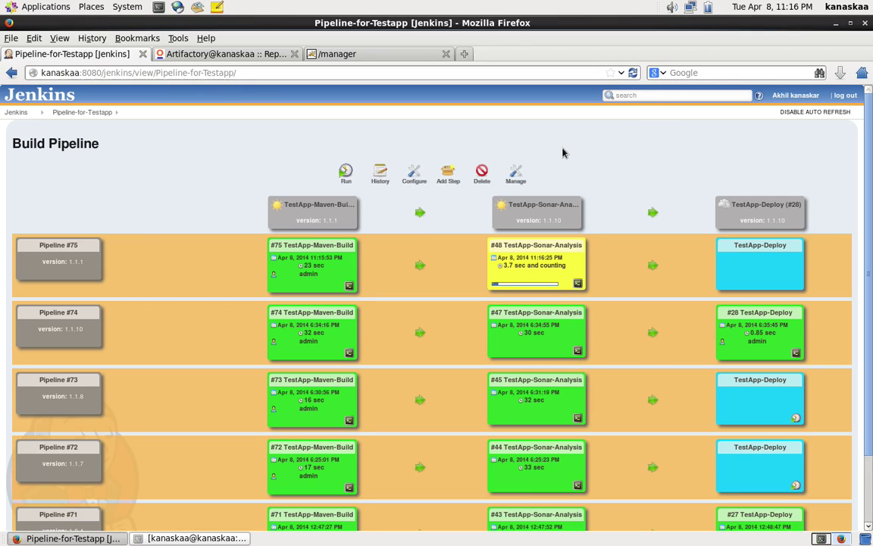
# - Disable auto refresh on the pipeline view and follow the console output of TestApp-Sonar-Analysis in pipeline #75
pyautogui.click(578, 284)
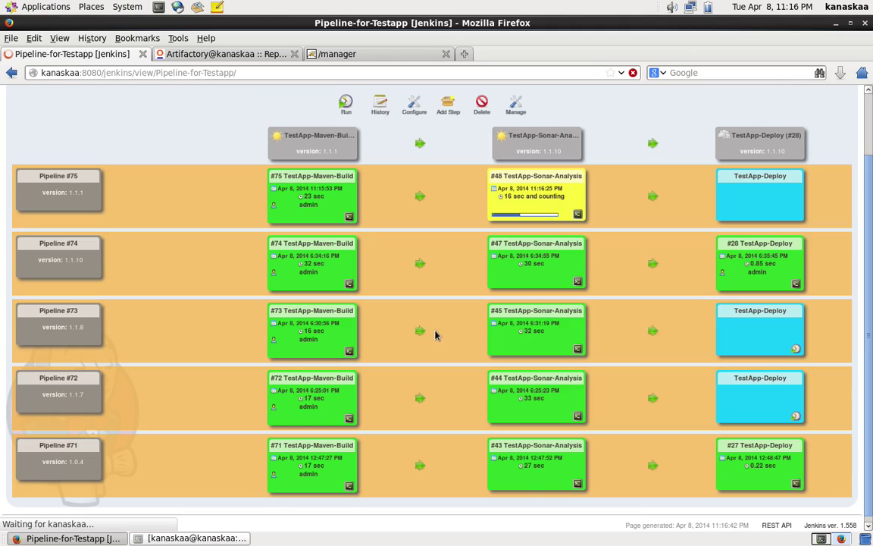
pyautogui.click(576, 214)
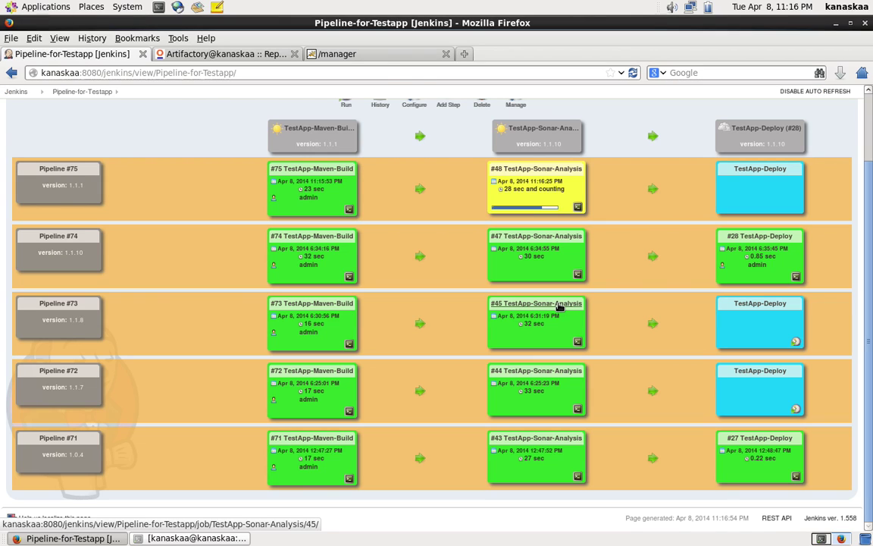
pyautogui.click(797, 92)
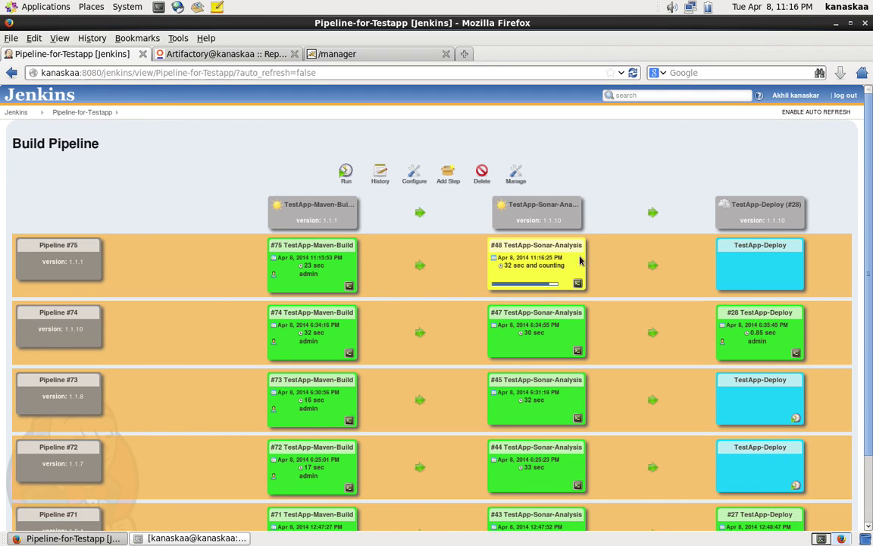
pyautogui.click(577, 283)
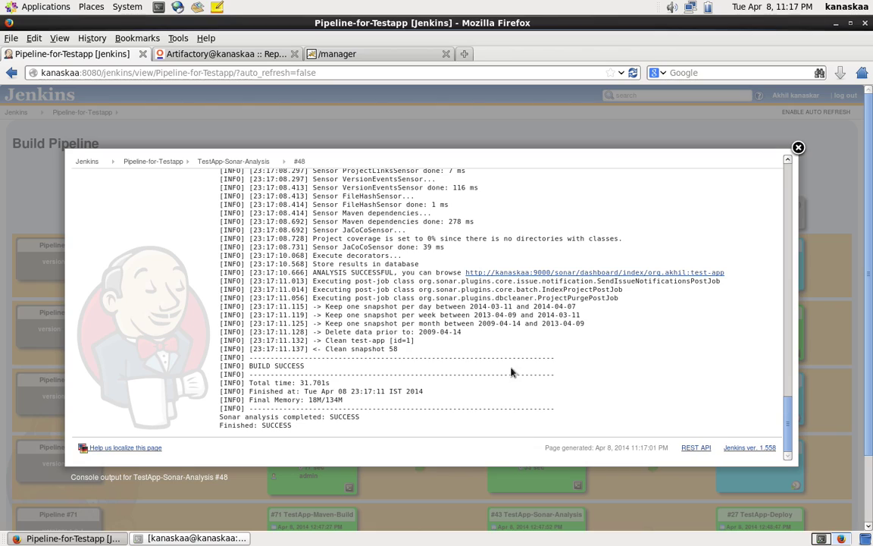
# - Open the SonarQube dashboard link from the analysis log in a new tab, review test-app's results, and return to the pipeline view
pyautogui.rightClick(513, 278)
pyautogui.press('Escape')
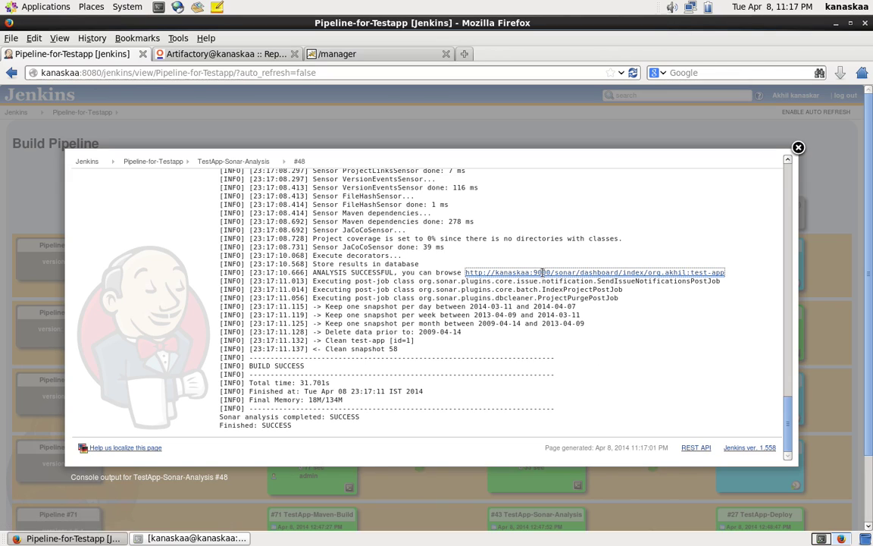
pyautogui.rightClick(543, 276)
pyautogui.click(595, 279)
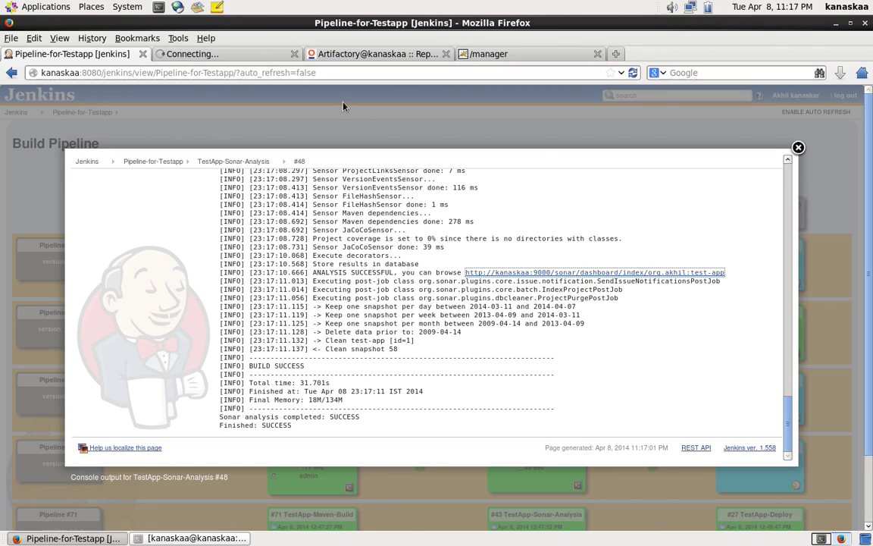
pyautogui.click(251, 56)
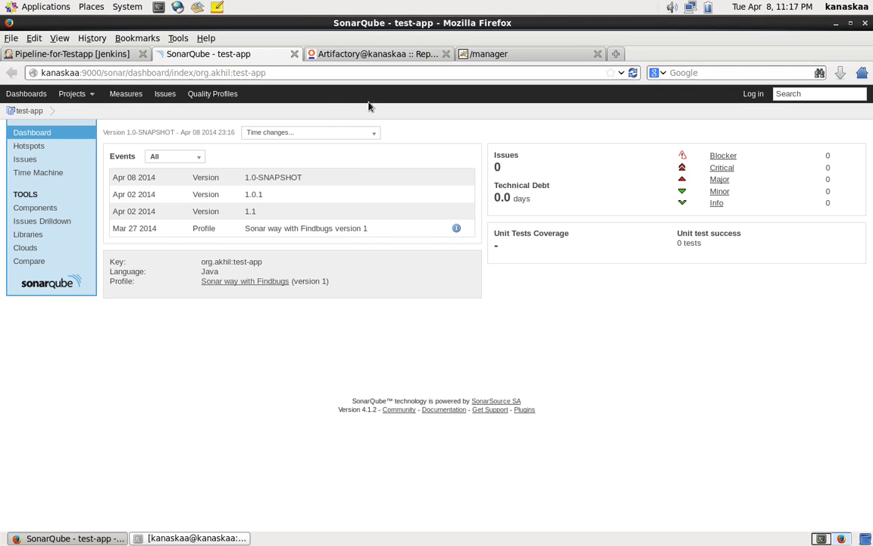
pyautogui.click(78, 52)
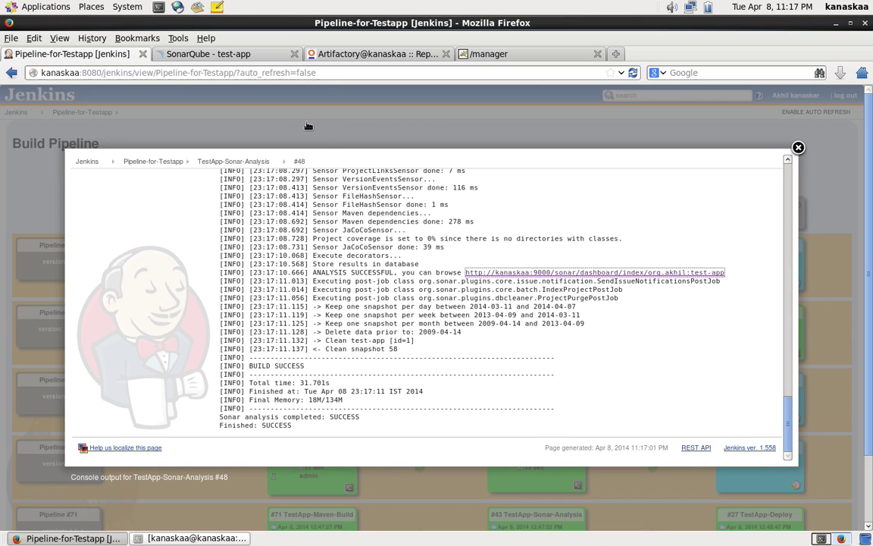
pyautogui.click(798, 147)
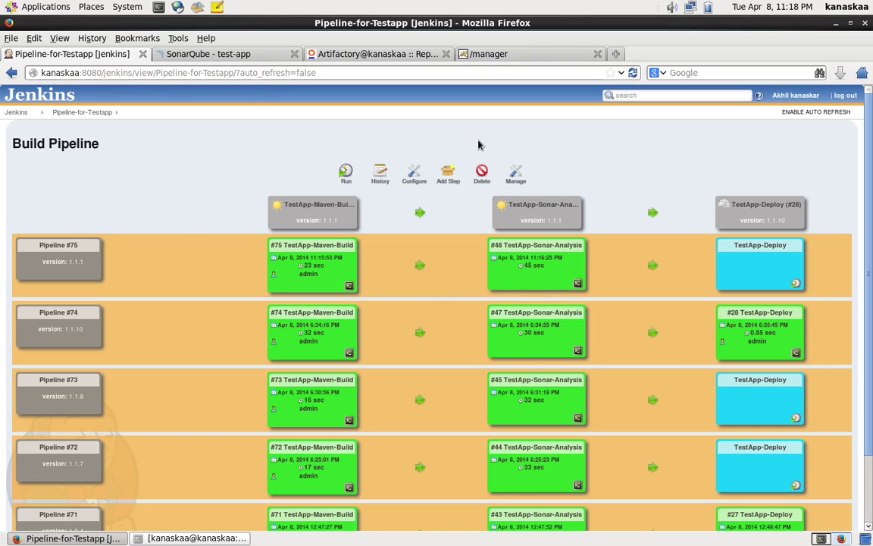
# - Trigger TestApp-Deploy for pipeline #75 and review the deployment's console output
pyautogui.click(796, 285)
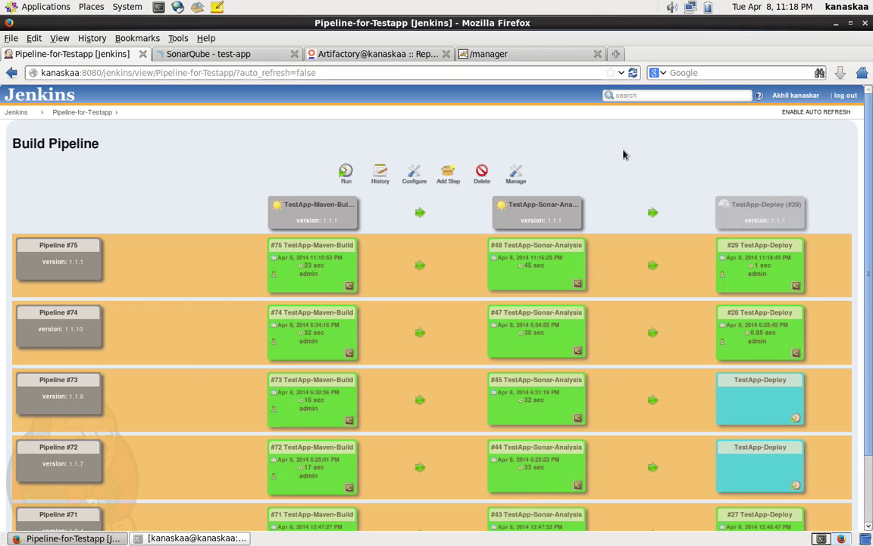
pyautogui.click(796, 288)
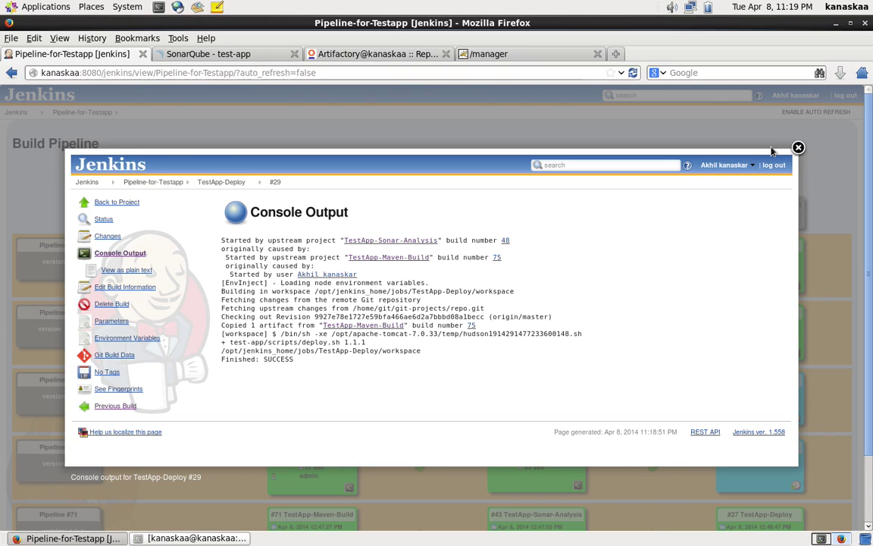
pyautogui.click(799, 148)
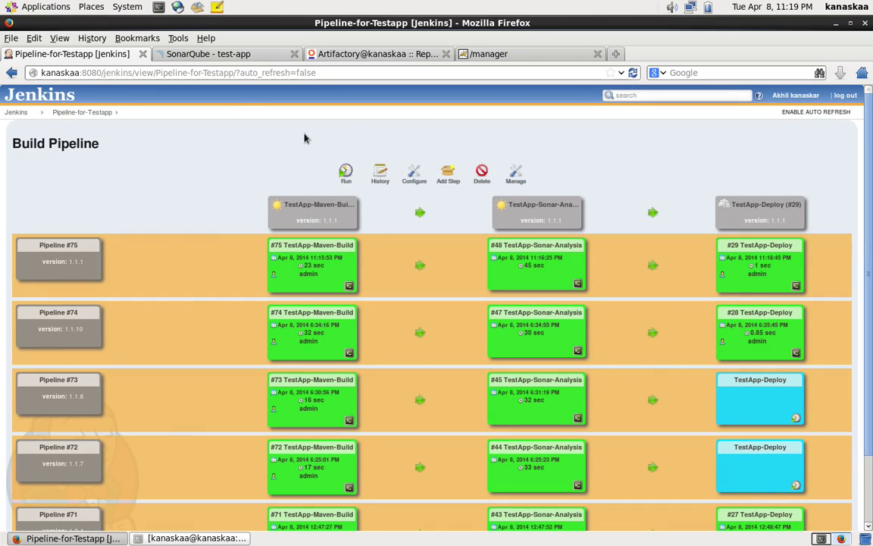
# - Switch to the terminal and change to the /opt/apache-tomcat-7.0.33/webapps/ directory
pyautogui.click(157, 539)
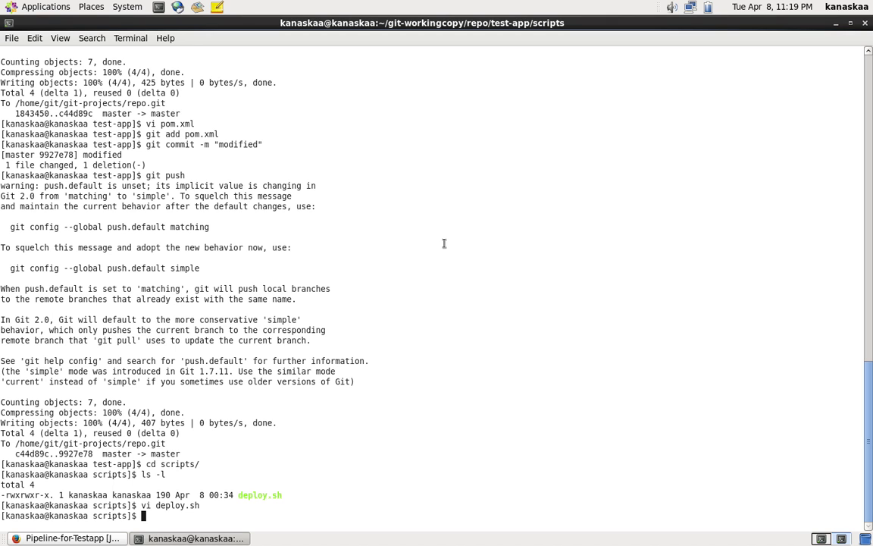
pyautogui.write('cd /opt/apache-ma')
pyautogui.press('Tab')
pyautogui.write('web')
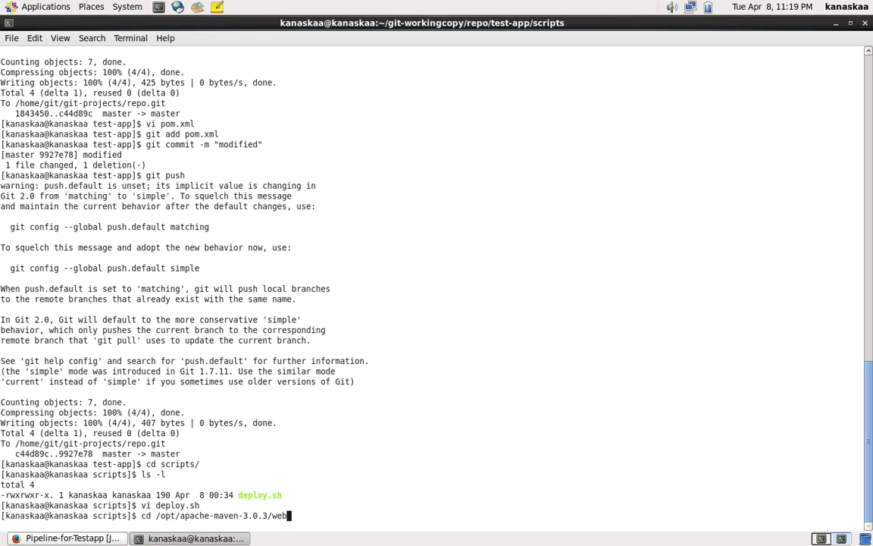
pyautogui.press('BackSpace')
pyautogui.press('BackSpace')
pyautogui.press('BackSpace')
pyautogui.press('BackSpace')
pyautogui.press('BackSpace')
pyautogui.press('BackSpace')
pyautogui.press('BackSpace')
pyautogui.press('BackSpace')
pyautogui.press('BackSpace')
pyautogui.press('BackSpace')
pyautogui.press('BackSpace')
pyautogui.press('BackSpace')
pyautogui.press('BackSpace')
pyautogui.press('BackSpace')
pyautogui.press('BackSpace')
pyautogui.write('t')
pyautogui.press('Tab')
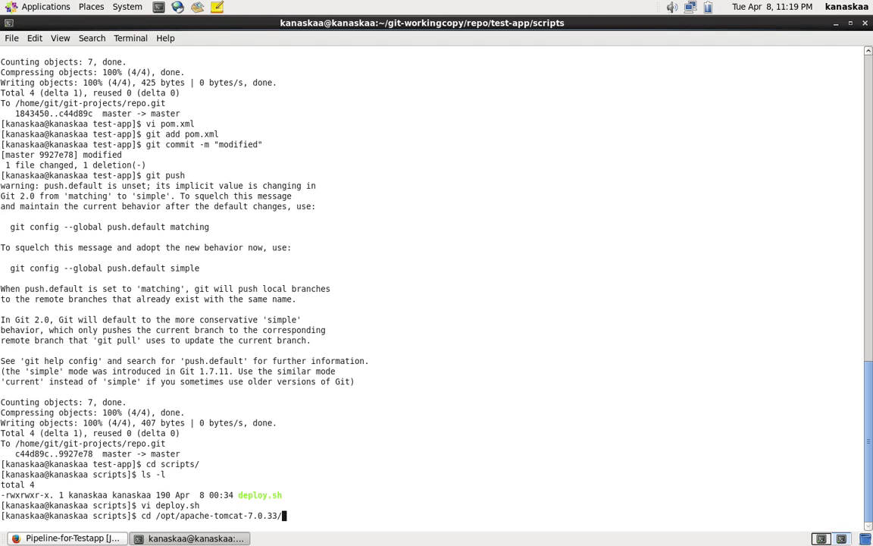
pyautogui.write('we')
pyautogui.press('Tab')
pyautogui.press('Return')
# - List the webapps directory in long format sorted by modification time, oldest first, and print the system date for comparison
pyautogui.write('ls -lrt')
pyautogui.press('Return')
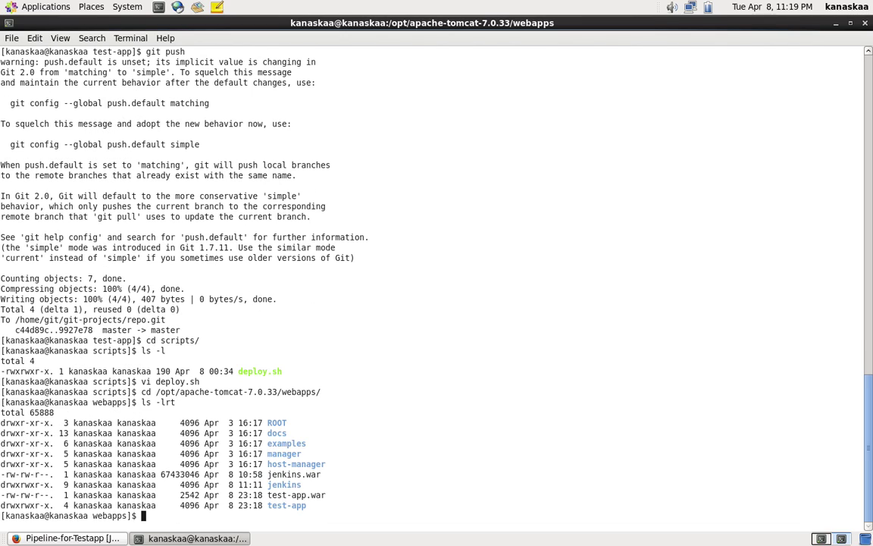
pyautogui.write('date')
pyautogui.press('Return')
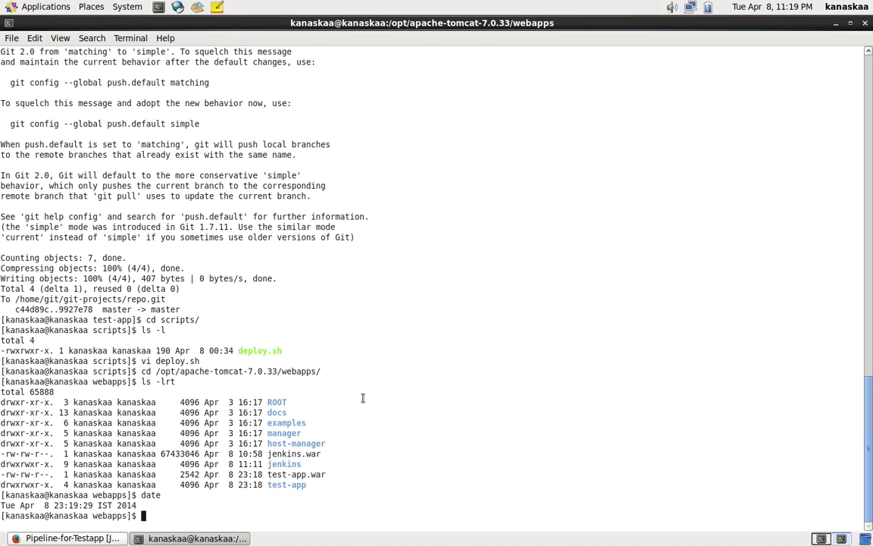
# - Switch to Firefox, open the deployed /test-app from the Tomcat Manager application list, and return to the Jenkins pipeline view
pyautogui.hotkey('alt', 'Tab')
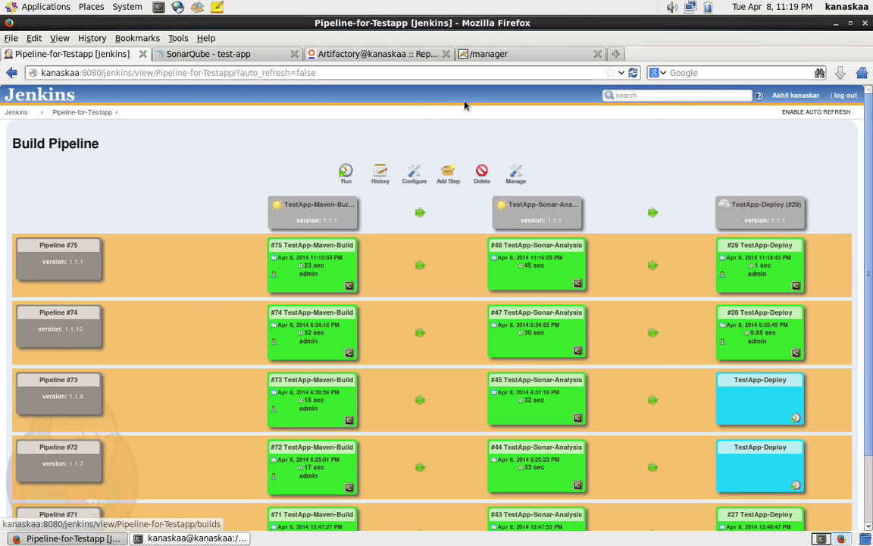
pyautogui.click(468, 54)
pyautogui.scroll(-5, 441, 126)
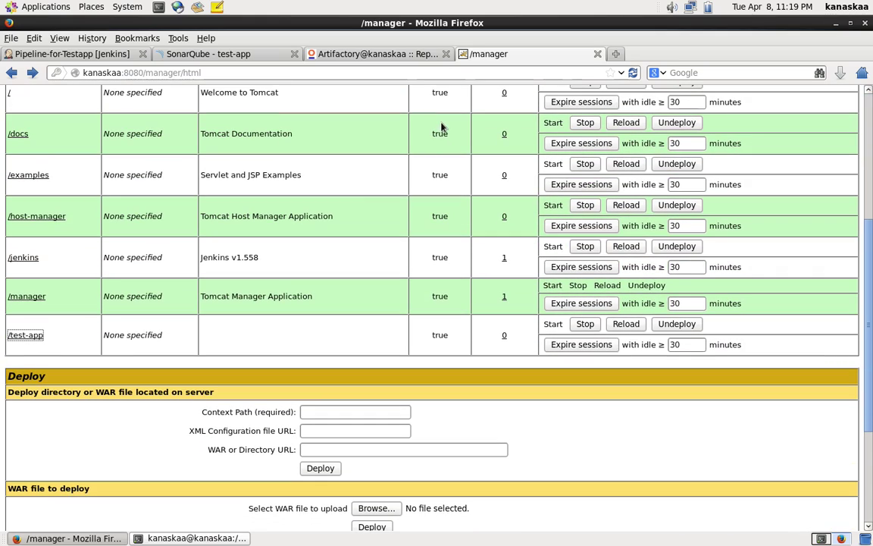
pyautogui.click(27, 335)
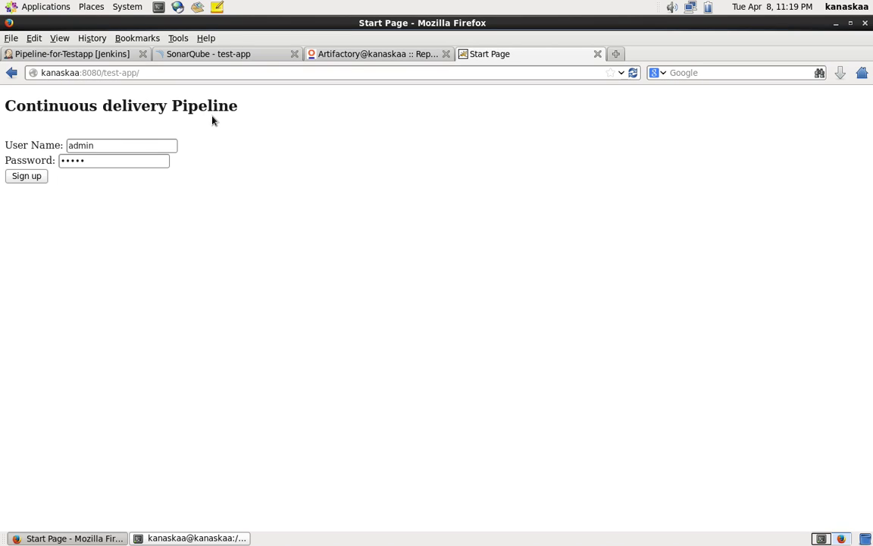
pyautogui.click(97, 56)
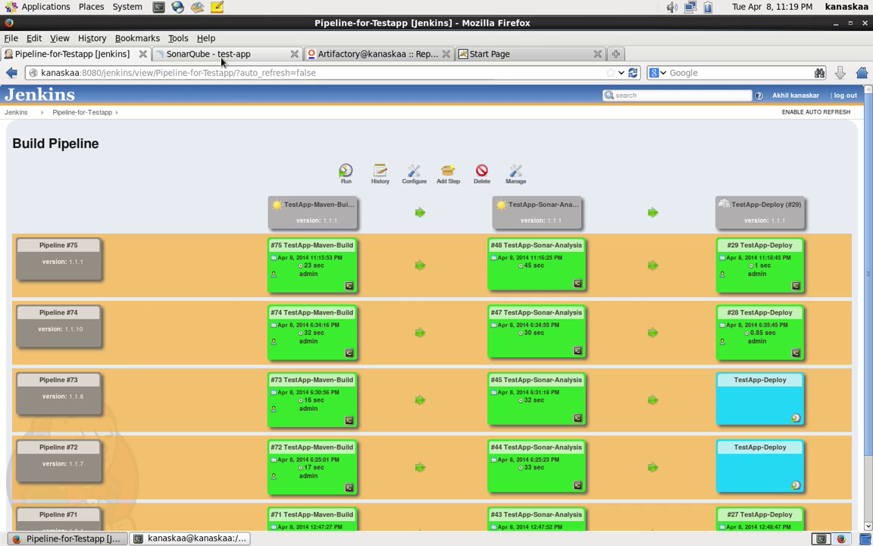
# - Expand libs-release-local in the Artifactory repository tree down to test-app version 1.1.1 and examine its stored artifact
pyautogui.click(338, 56)
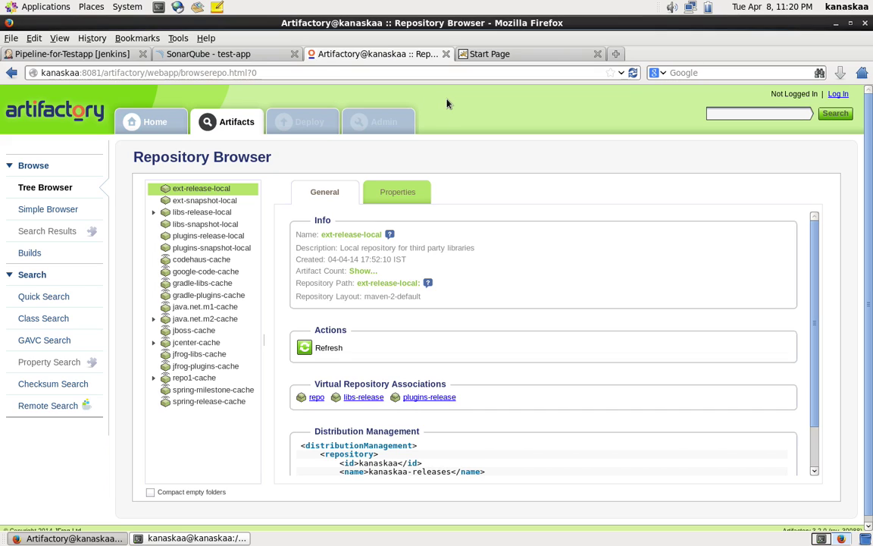
pyautogui.click(154, 215)
pyautogui.click(176, 213)
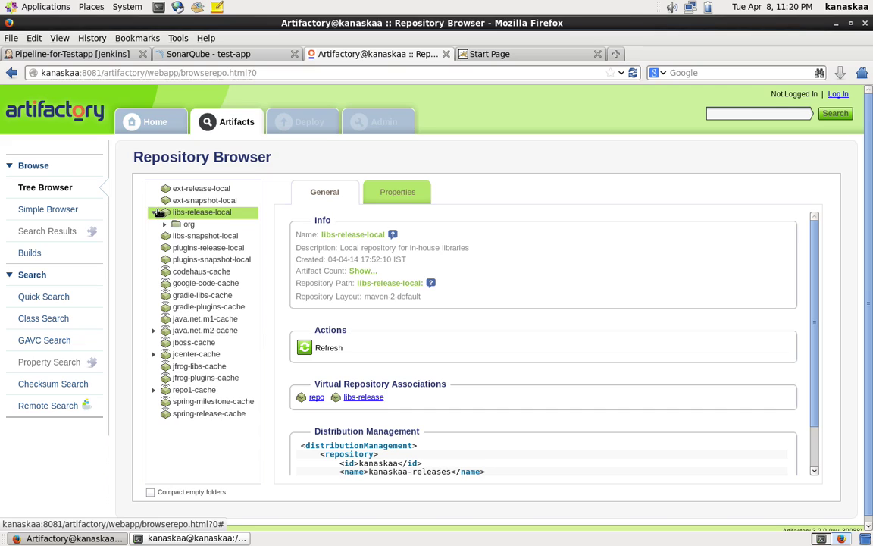
pyautogui.moveTo(176, 213); pyautogui.dragTo(128, 191)
pyautogui.click(163, 224)
pyautogui.click(175, 236)
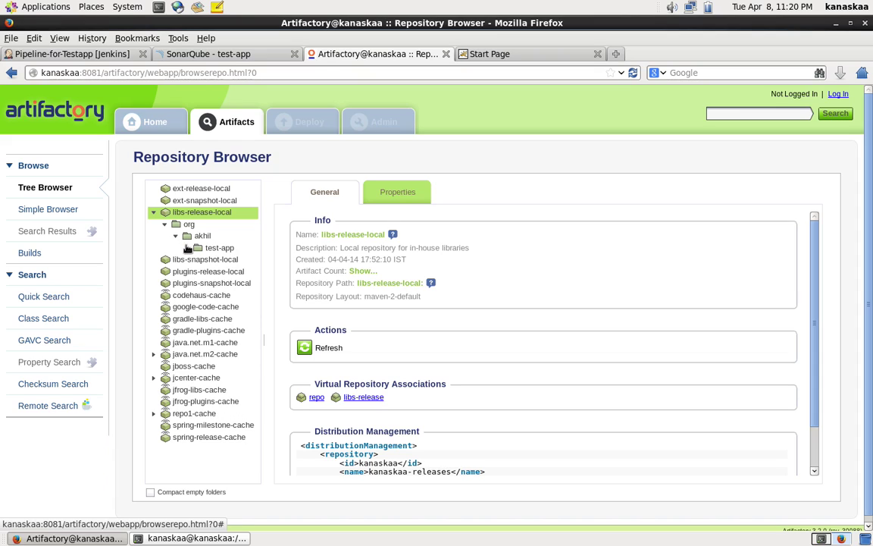
pyautogui.click(187, 247)
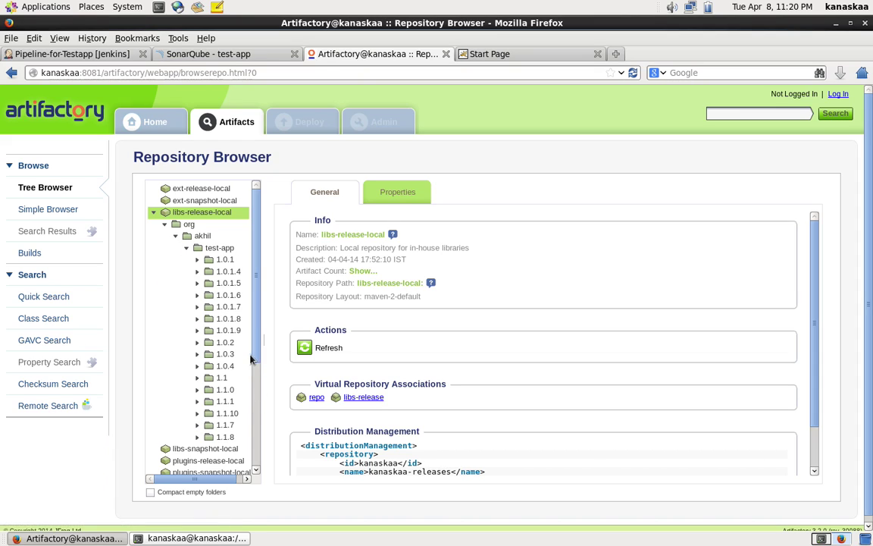
pyautogui.click(198, 401)
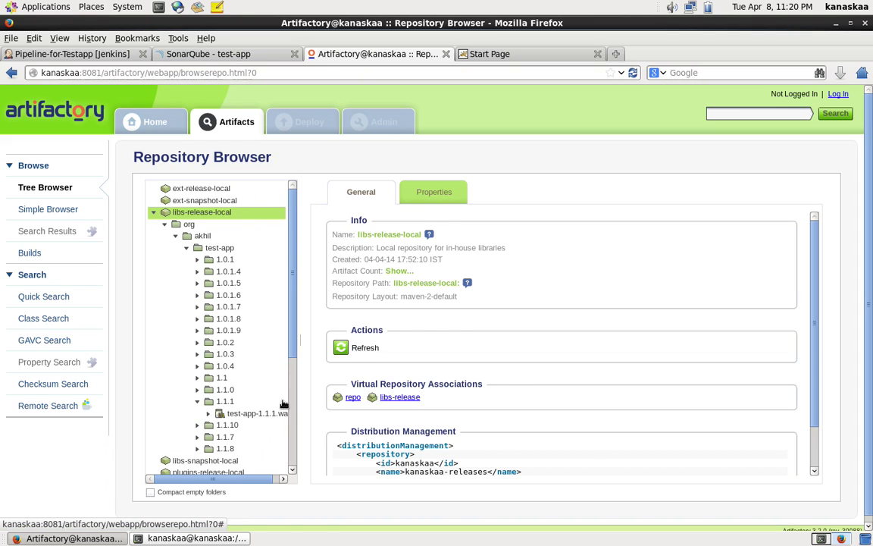
pyautogui.moveTo(243, 483); pyautogui.dragTo(249, 484)
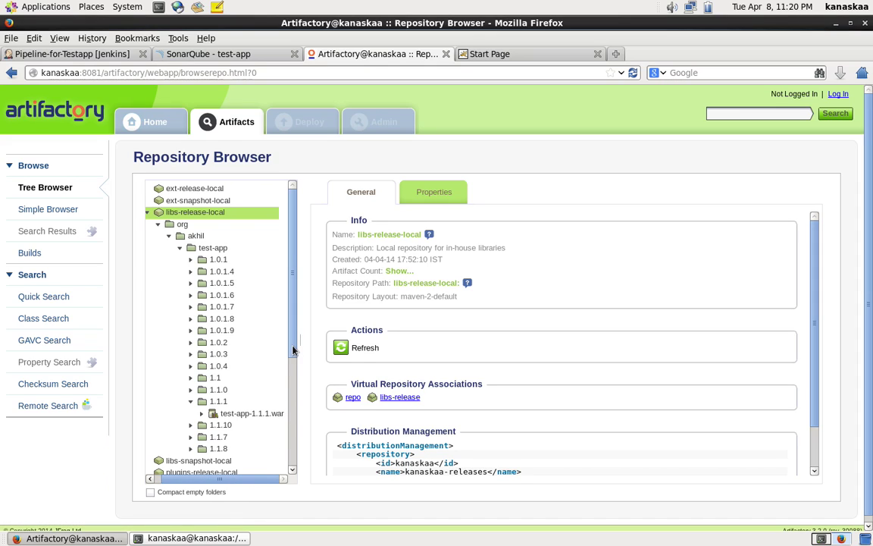
pyautogui.scroll(-1, 280, 367)
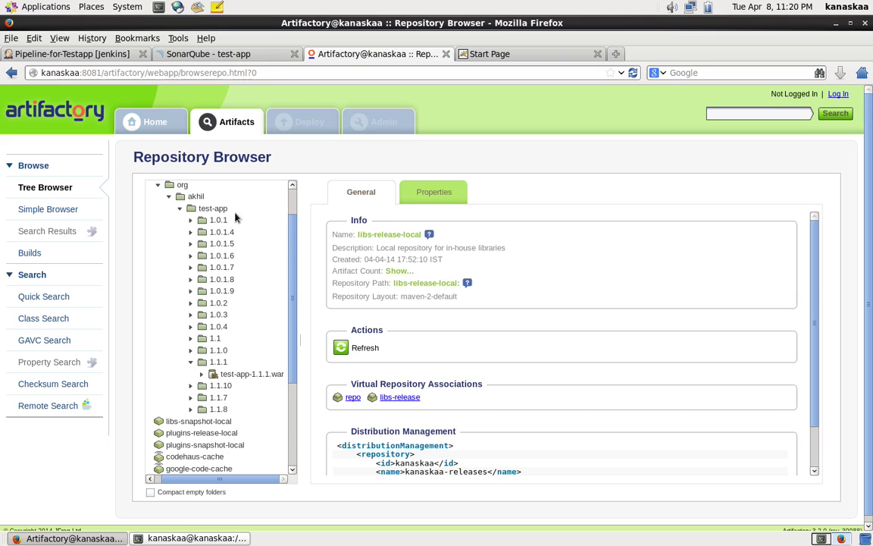
# - Examine the published modules of TestApp-Maven-Build build 75 in Artifactory's build browser and return to the Artifactory welcome page
pyautogui.click(41, 251)
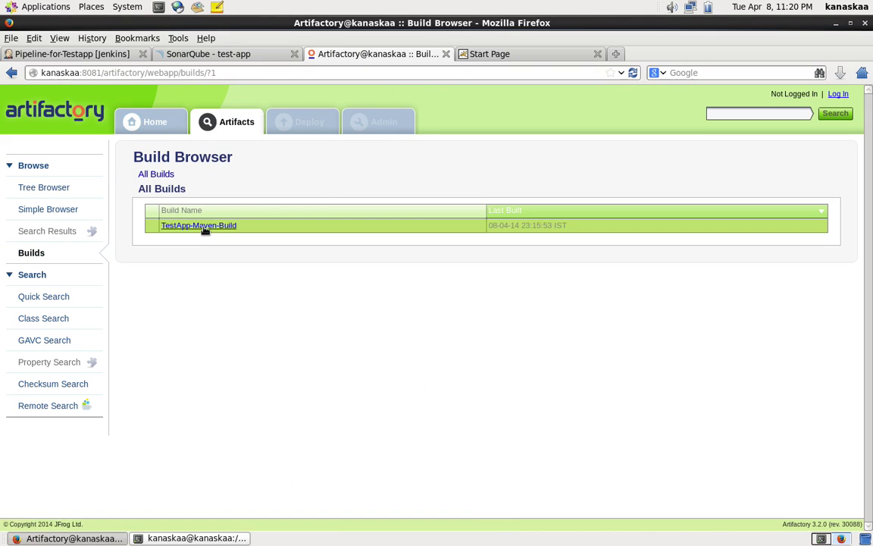
pyautogui.click(203, 227)
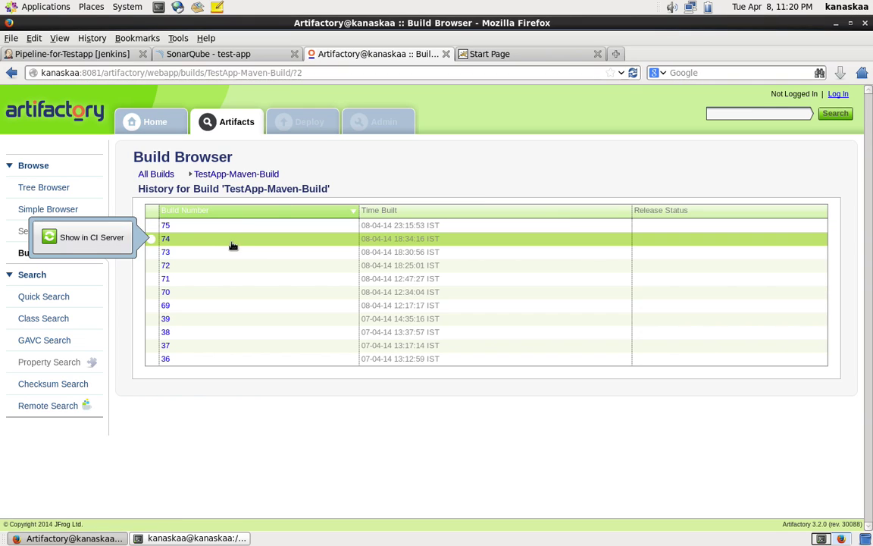
pyautogui.moveTo(184, 233)
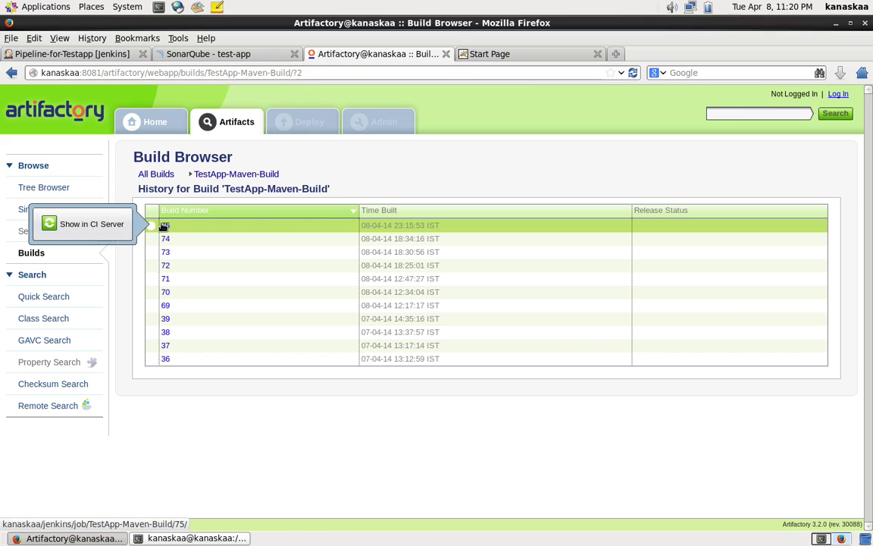
pyautogui.click(267, 224)
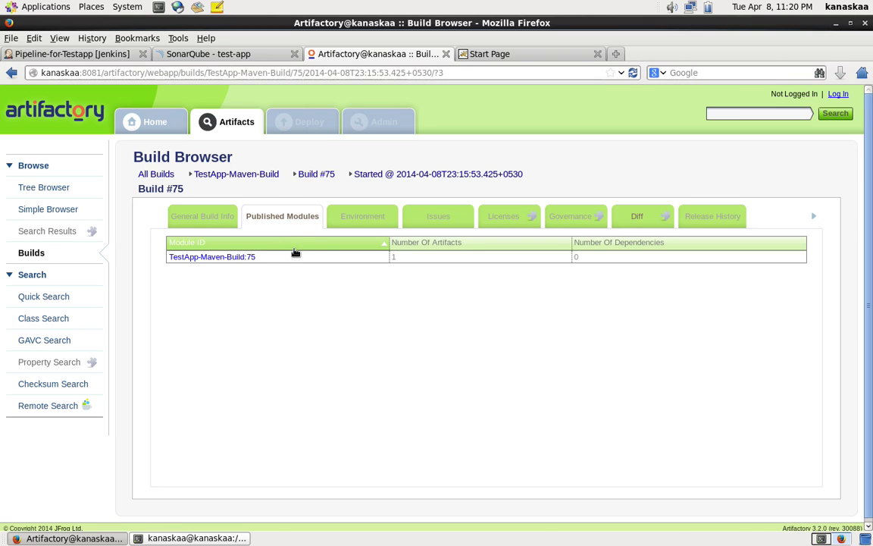
pyautogui.click(152, 123)
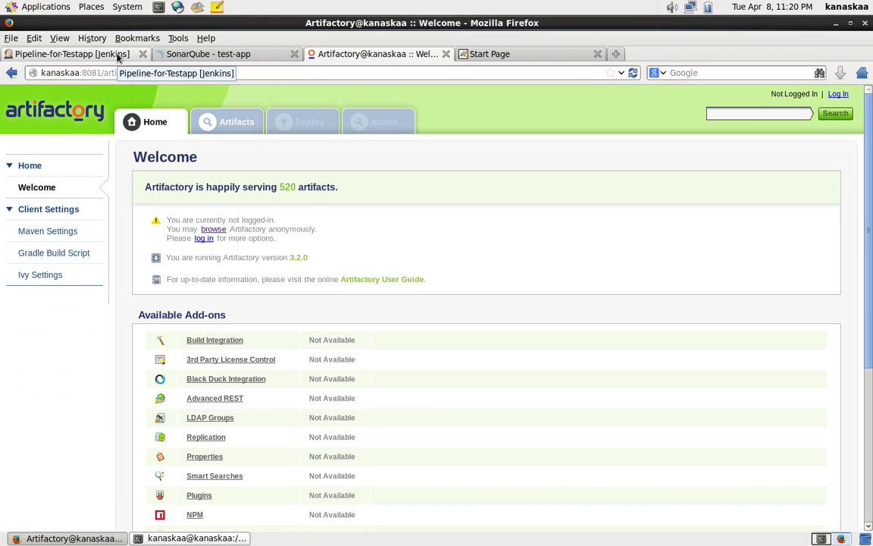
# - Look over the Jenkins Build Pipeline view for TestApp and return to the main Jenkins dashboard
pyautogui.click(117, 55)
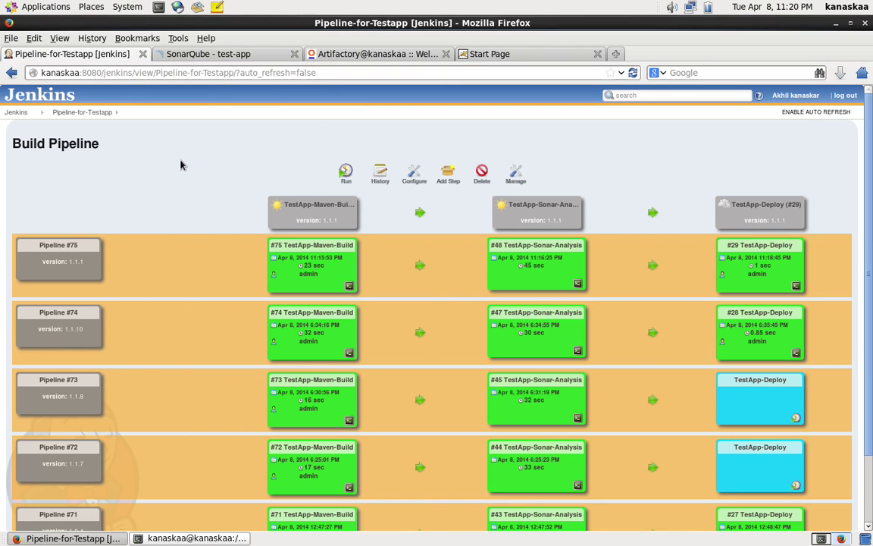
pyautogui.scroll(-1, 181, 164)
pyautogui.scroll(-1, 181, 164)
pyautogui.scroll(2, 180, 164)
pyautogui.click(18, 110)
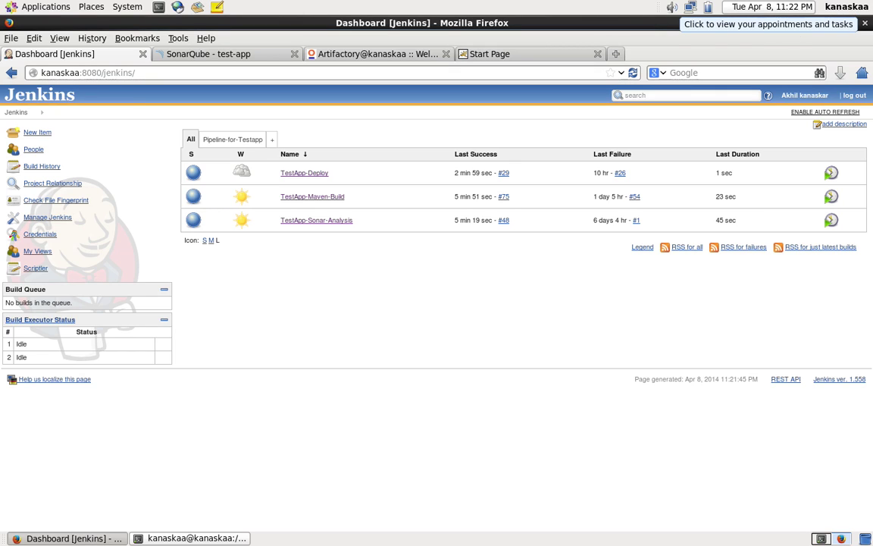
pyautogui.click(71, 6)
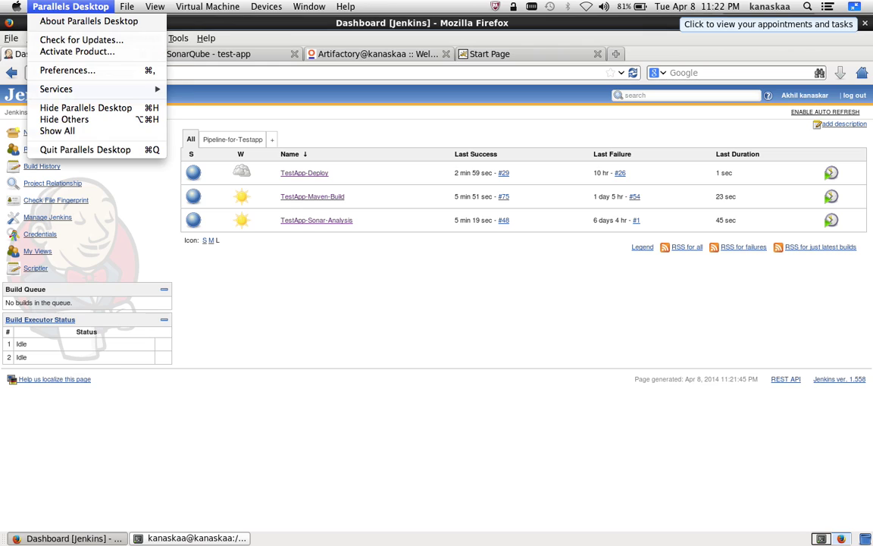
pyautogui.moveTo(207, 6)
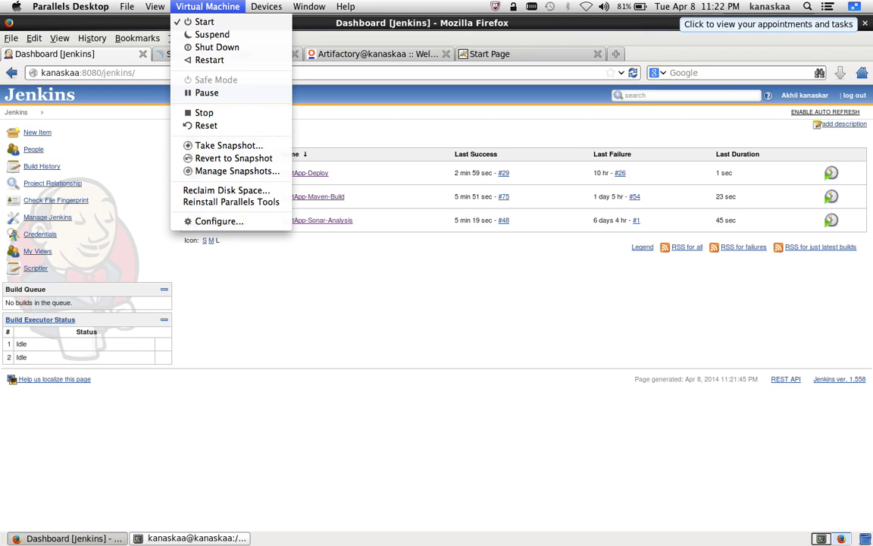
pyautogui.moveTo(266, 6)
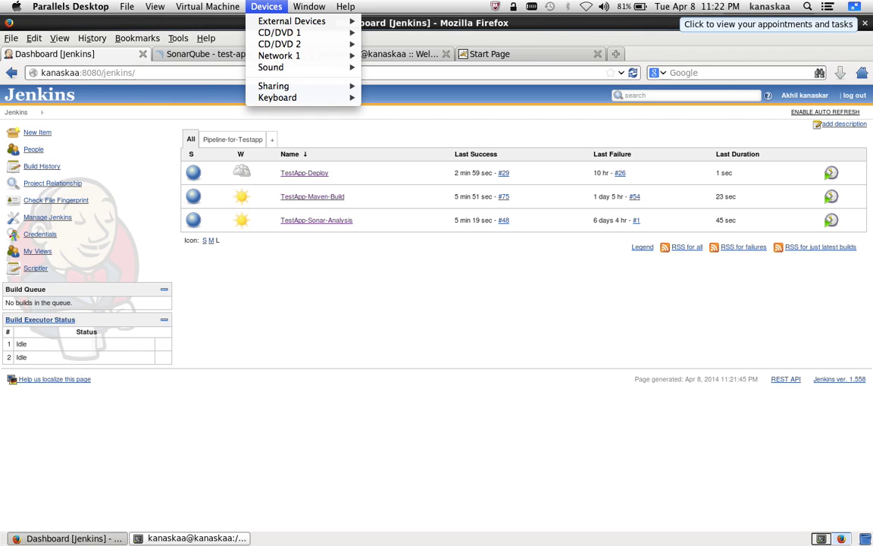
pyautogui.moveTo(155, 6)
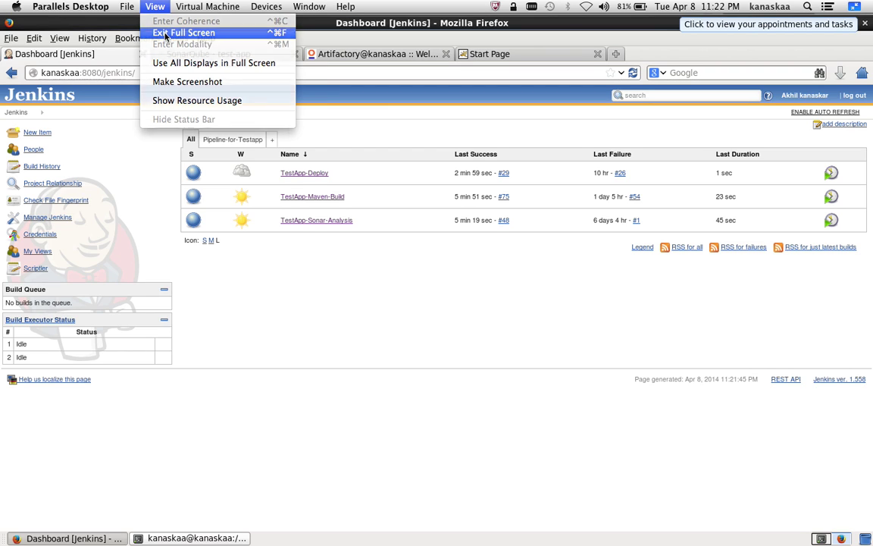